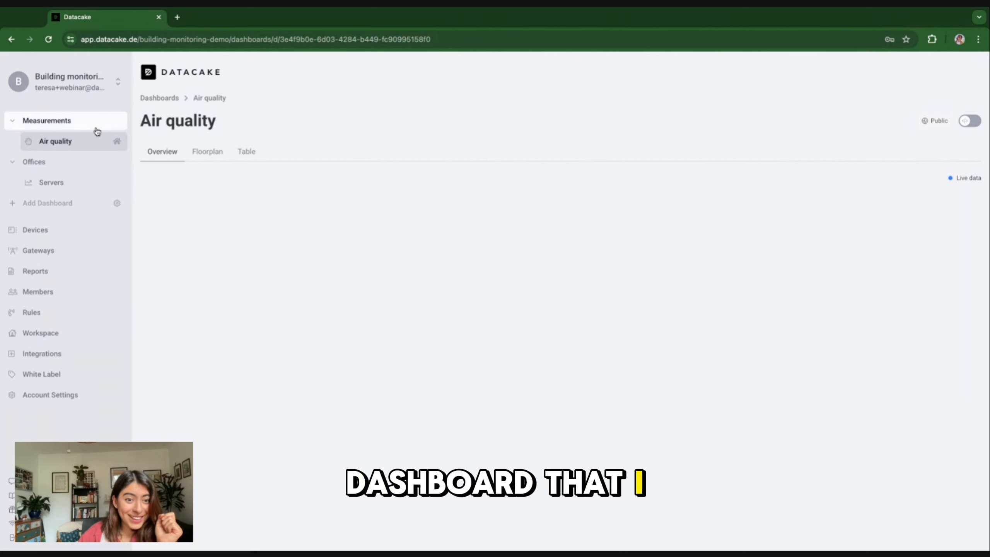
# Step: Put the Air quality dashboard in edit mode and bring up the Add Widget chooser
pyautogui.click(973, 122)
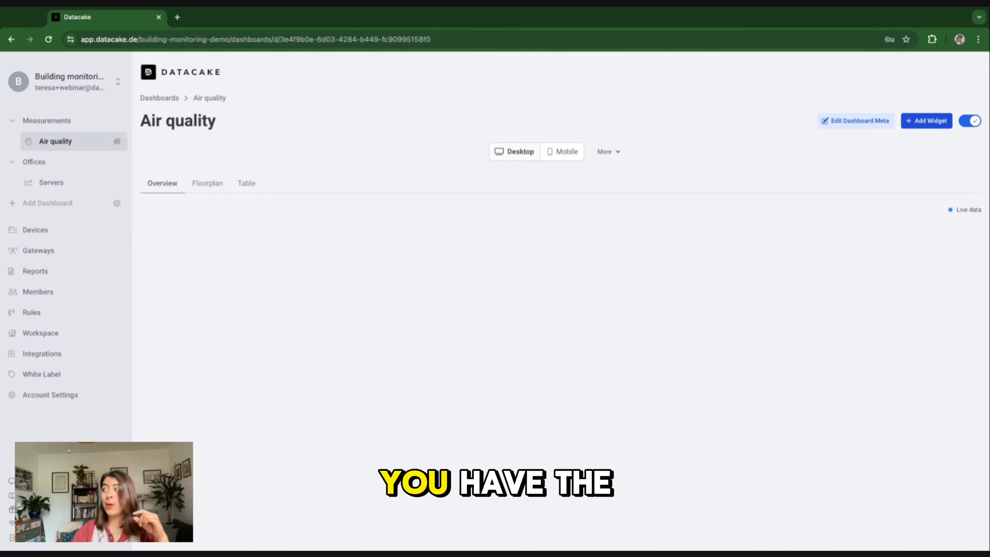
pyautogui.click(927, 121)
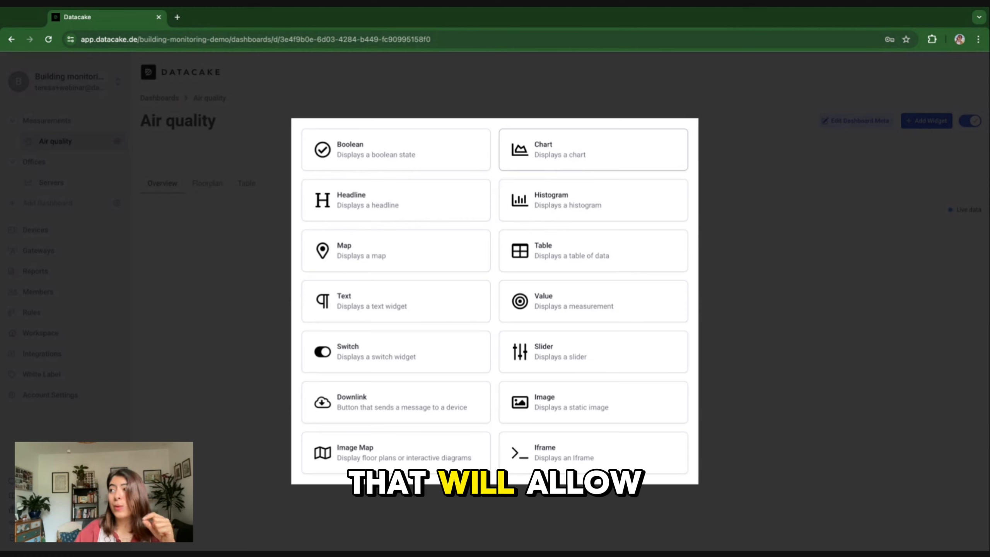
# Step: Add a Chart widget titled 'Air quality trend' and move to its Data settings
pyautogui.click(561, 153)
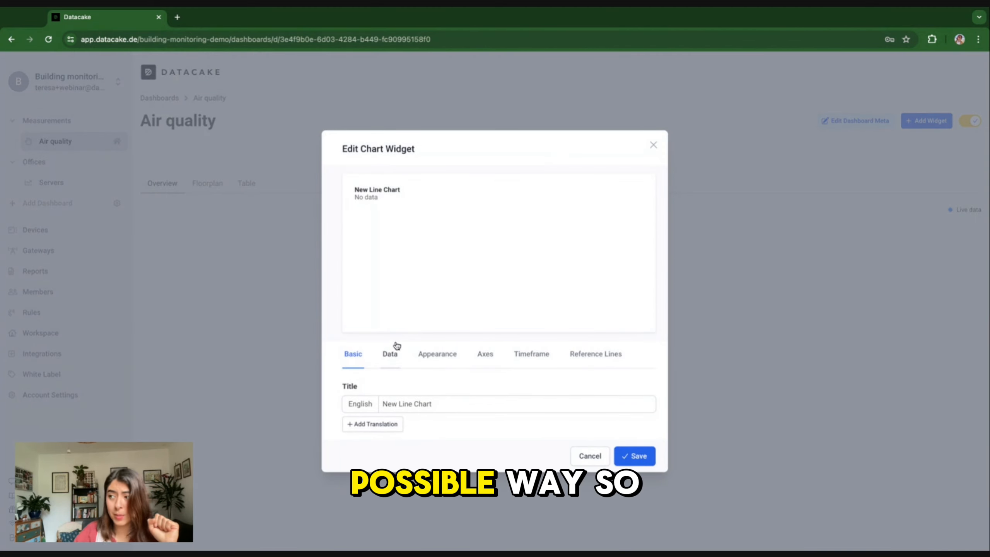
pyautogui.tripleClick(401, 407)
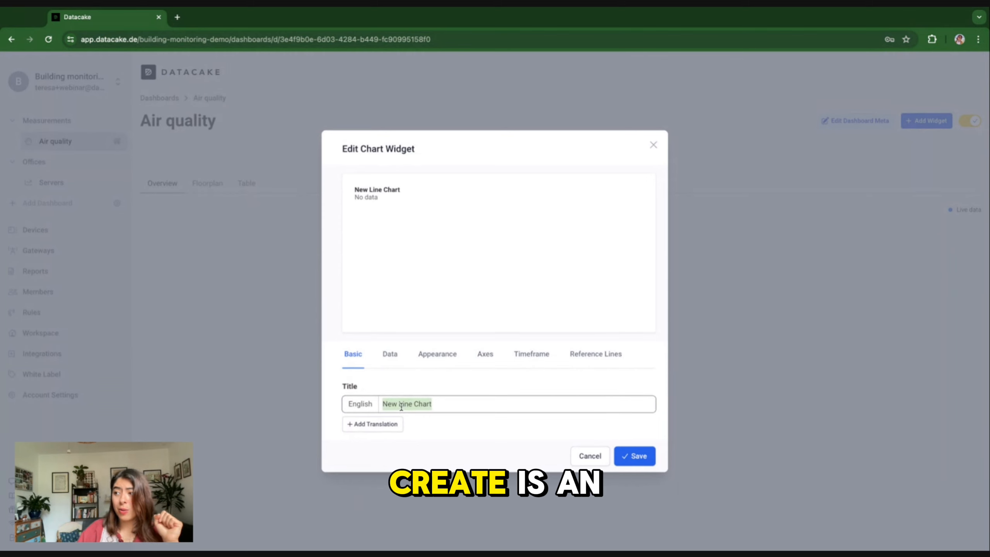
pyautogui.write('Air qual')
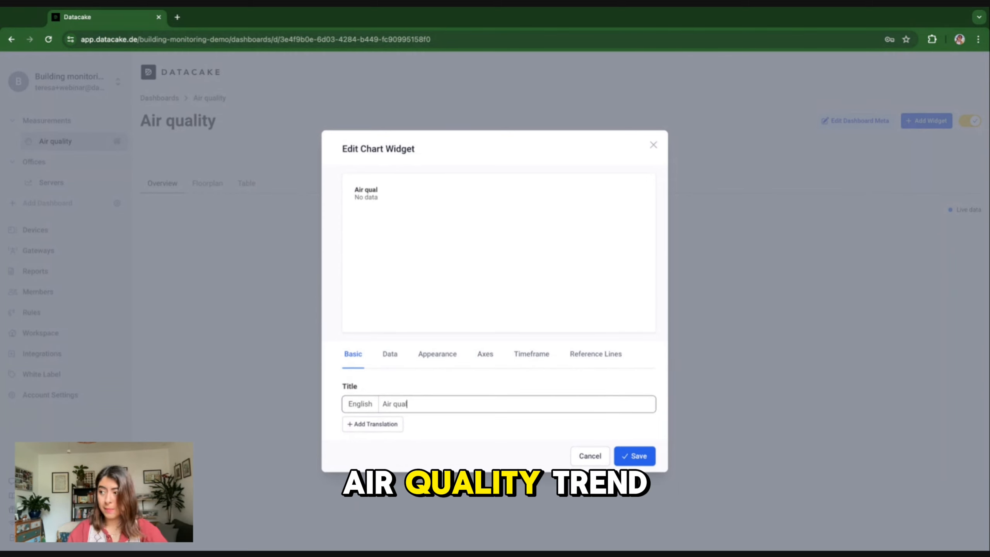
pyautogui.write('ity trend')
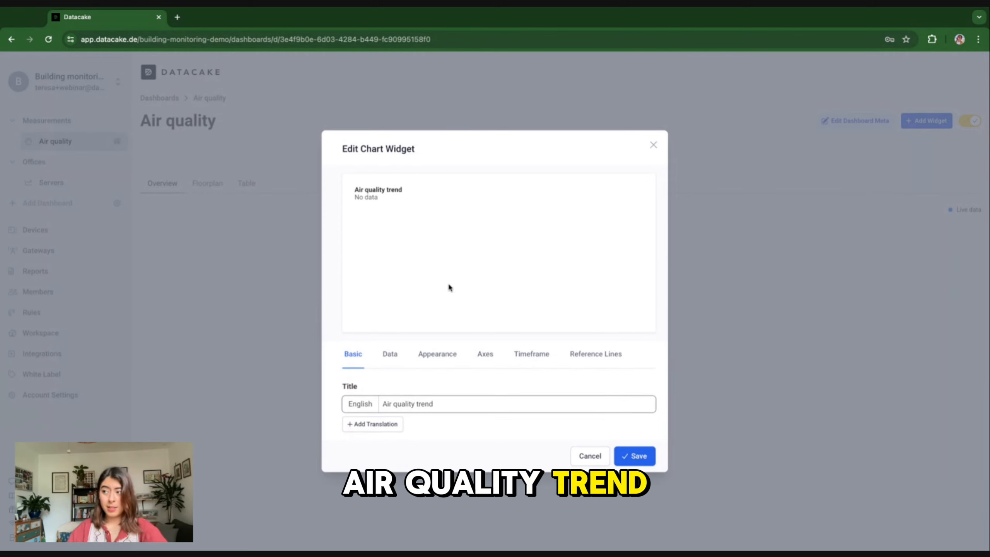
pyautogui.click(390, 354)
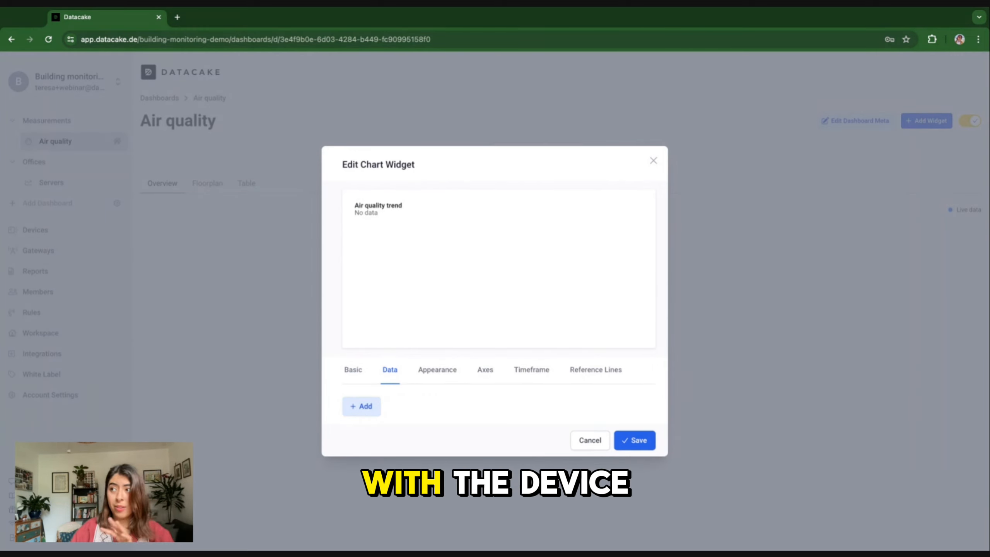
# Step: Add a data series plotting the CO2 field of the CO2 - Entrance device
pyautogui.click(371, 407)
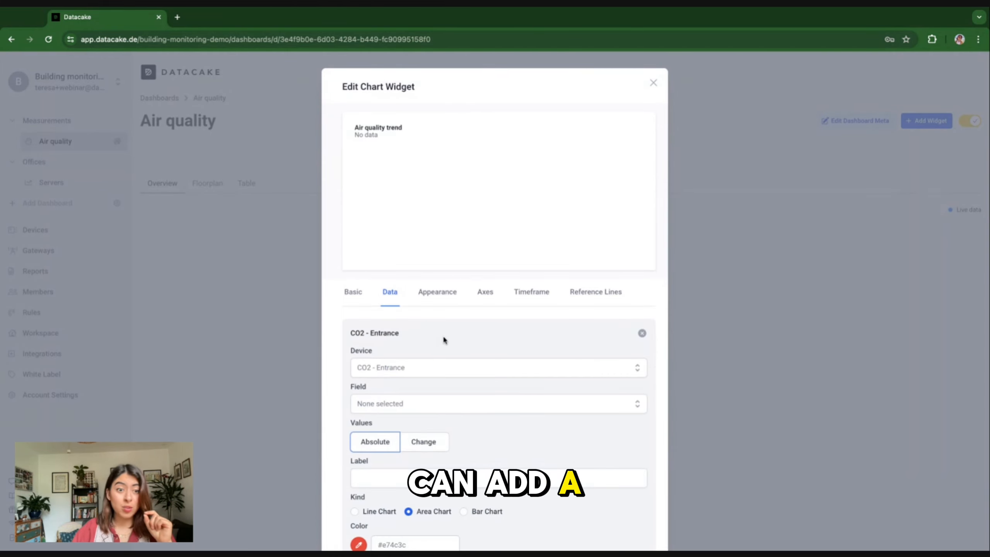
pyautogui.scroll(-3, 443, 338)
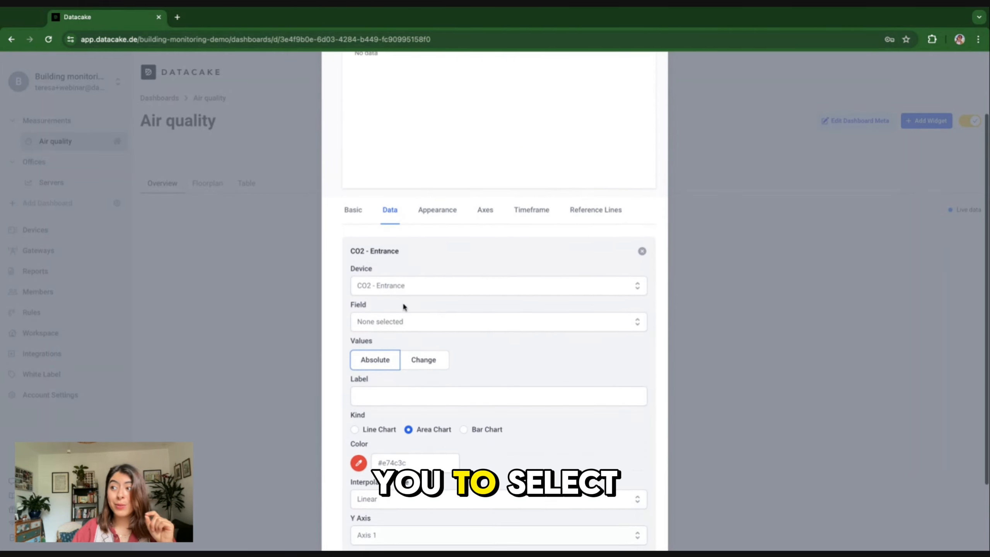
pyautogui.click(399, 287)
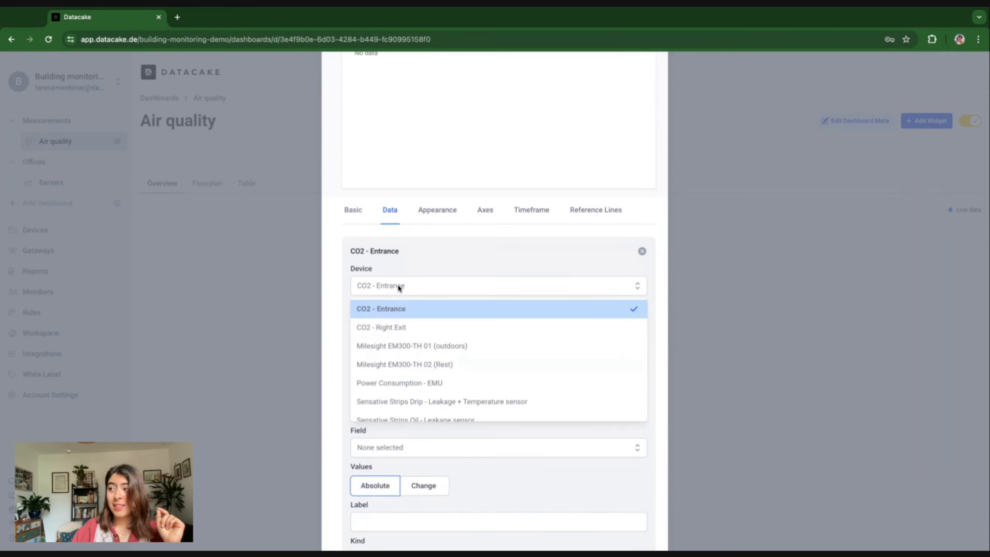
pyautogui.click(395, 312)
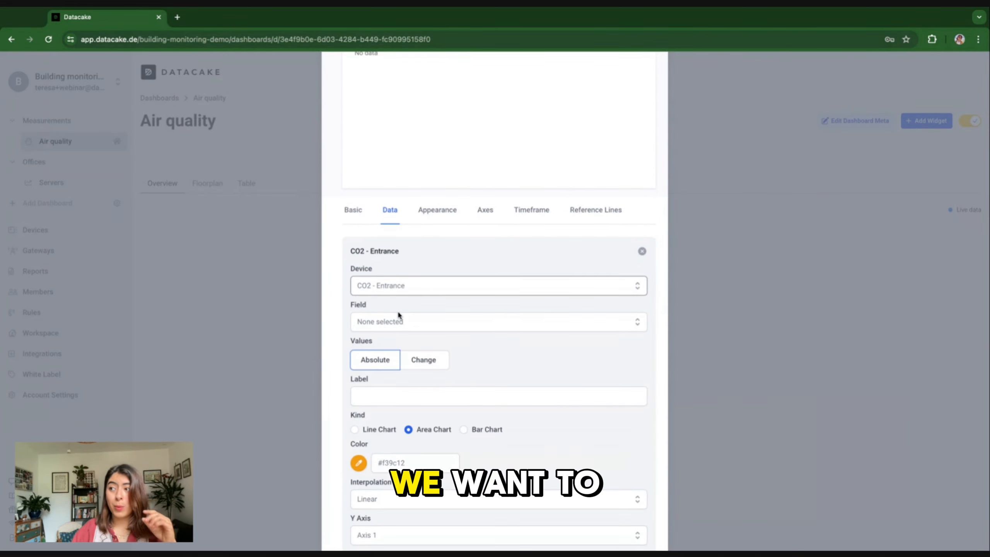
pyautogui.scroll(3, 397, 315)
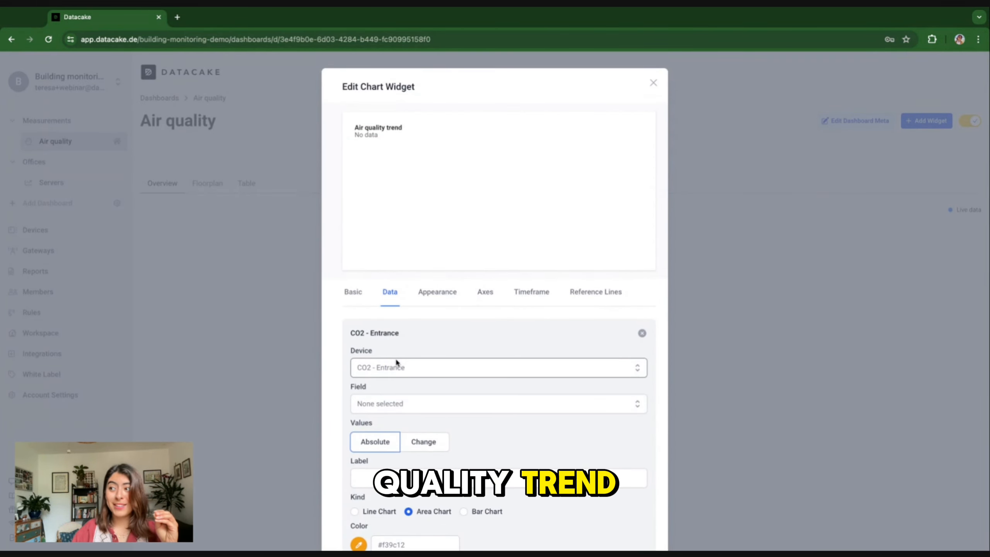
pyautogui.scroll(-2, 395, 358)
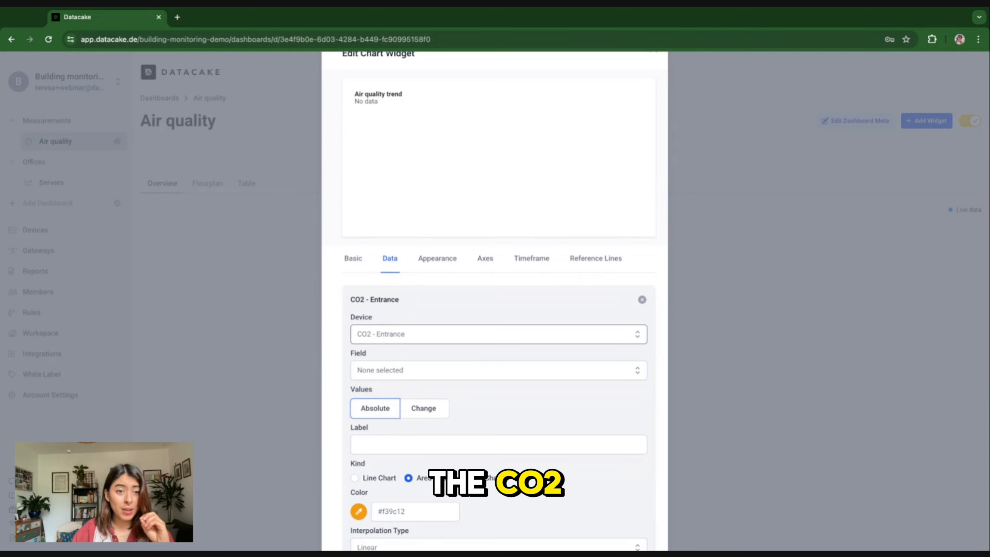
pyautogui.scroll(-3, 396, 359)
pyautogui.click(402, 299)
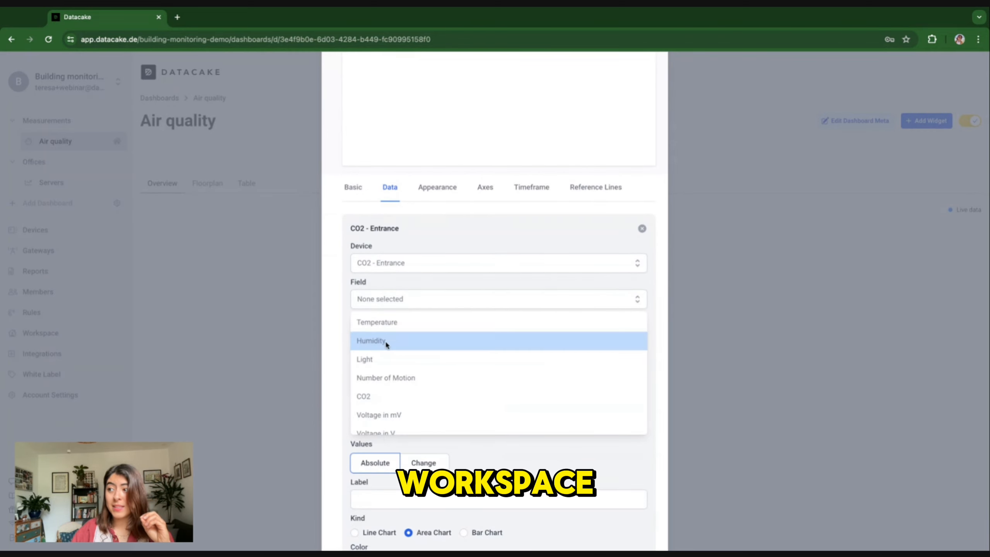
pyautogui.click(376, 397)
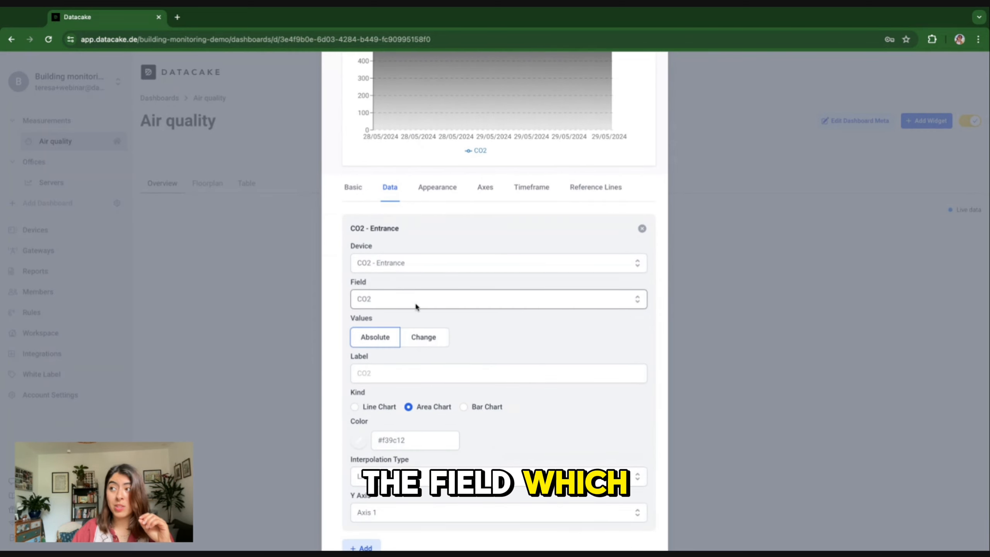
pyautogui.scroll(2, 415, 307)
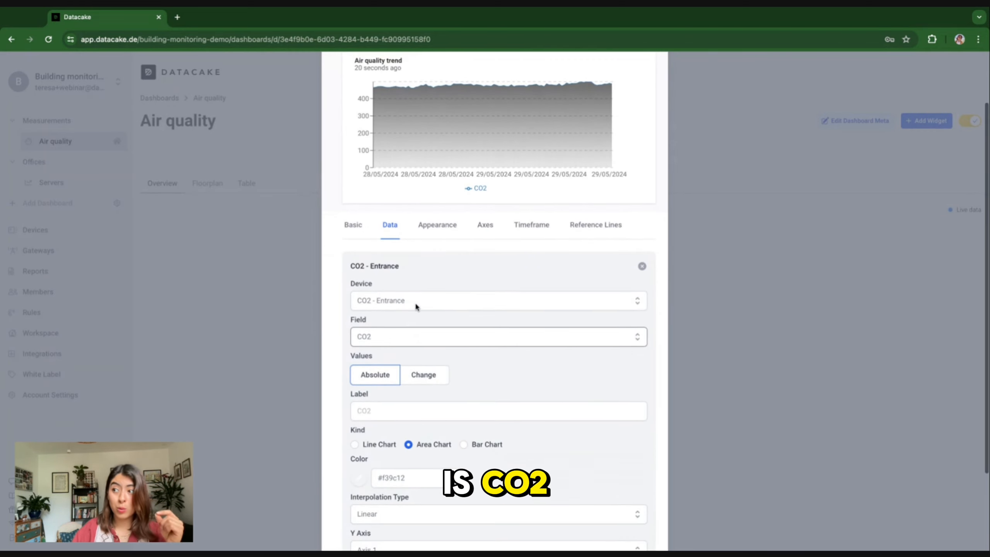
# Step: Label the series 'CO2 Entrance', draw it as a line chart, and colour it red
pyautogui.click(369, 415)
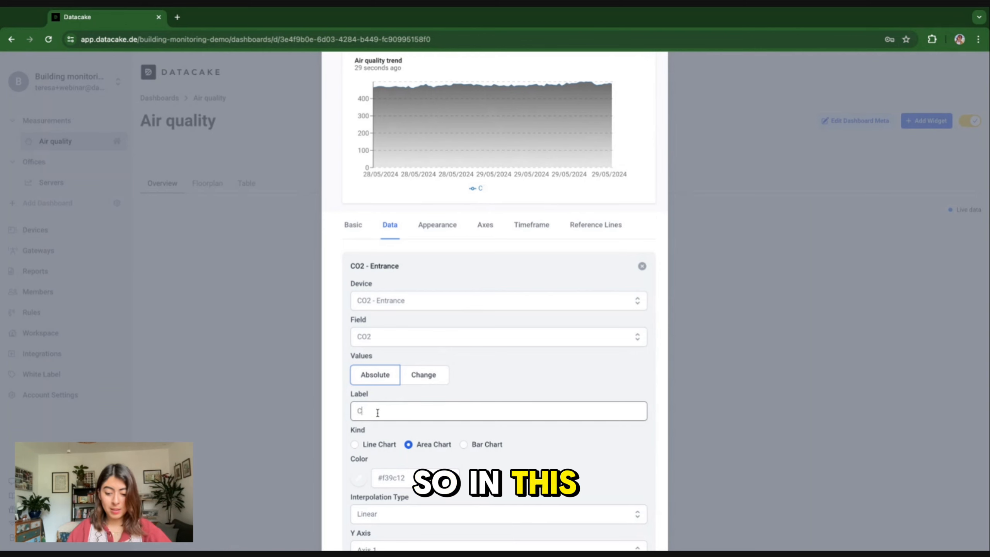
pyautogui.write('O 2 Entrance')
pyautogui.scroll(-1, 373, 411)
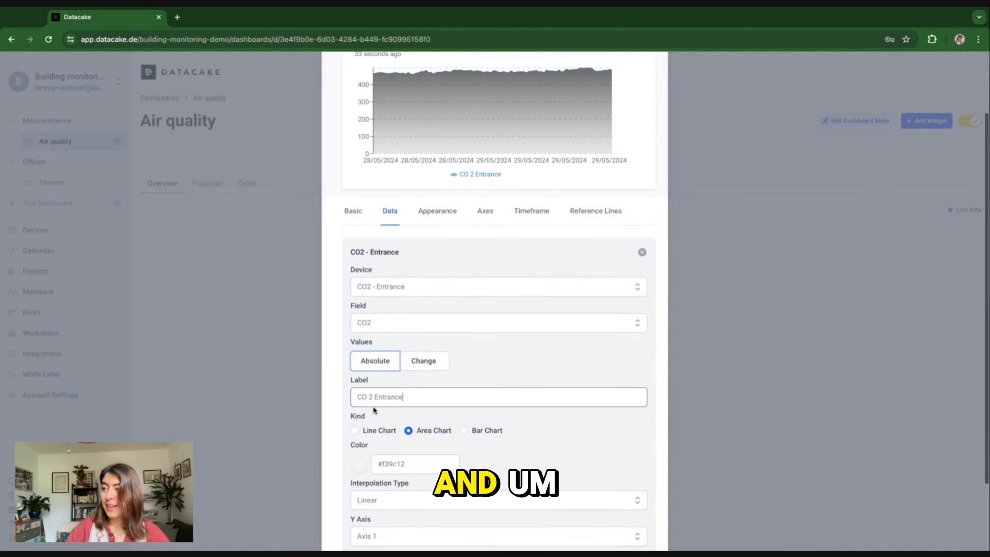
pyautogui.click(354, 431)
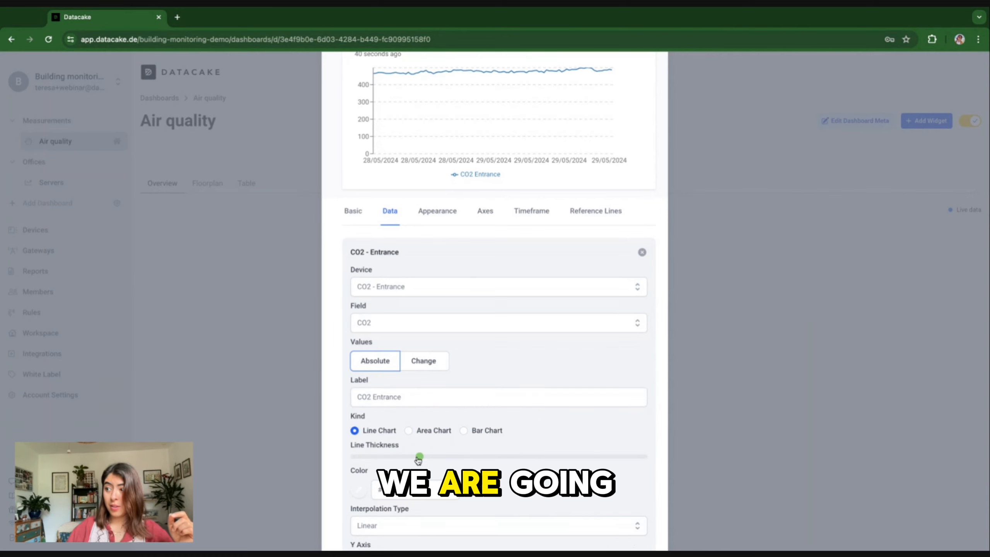
pyautogui.scroll(-2, 418, 460)
pyautogui.scroll(2, 415, 387)
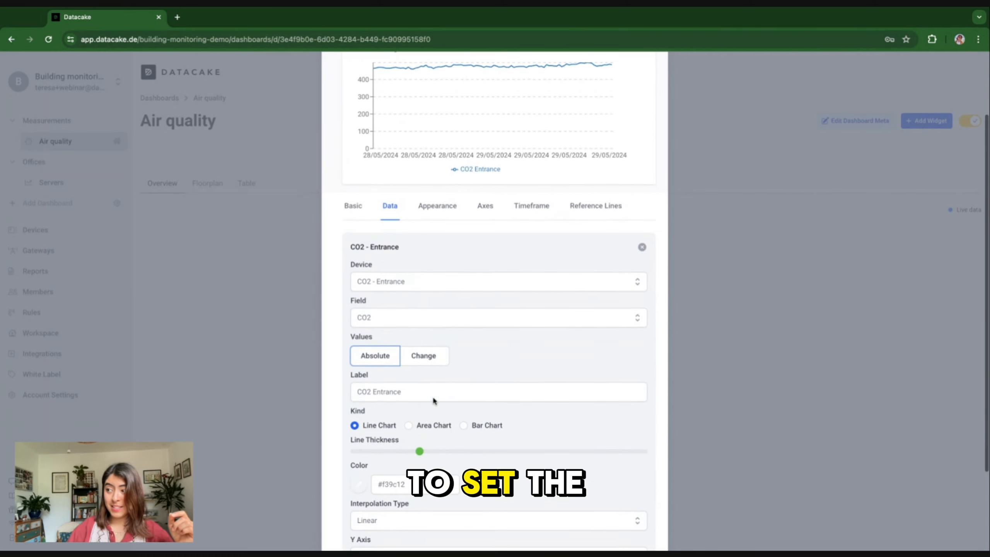
pyautogui.scroll(2, 451, 428)
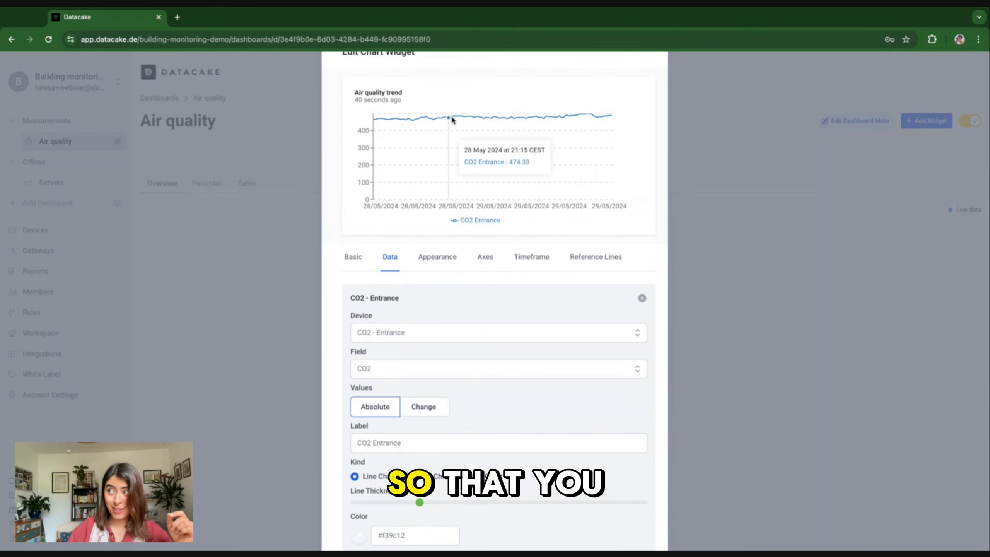
pyautogui.scroll(-3, 436, 304)
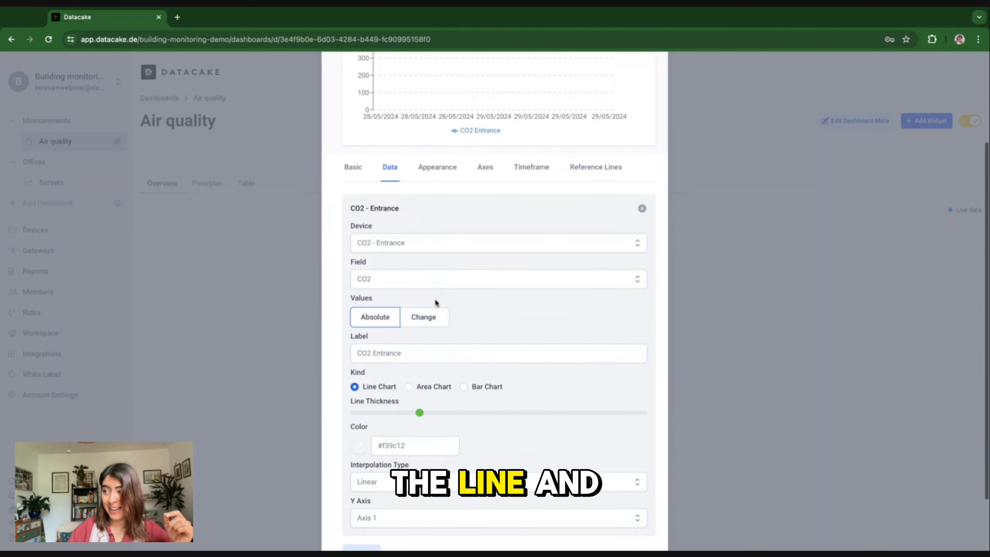
pyautogui.scroll(-1, 435, 303)
pyautogui.click(359, 418)
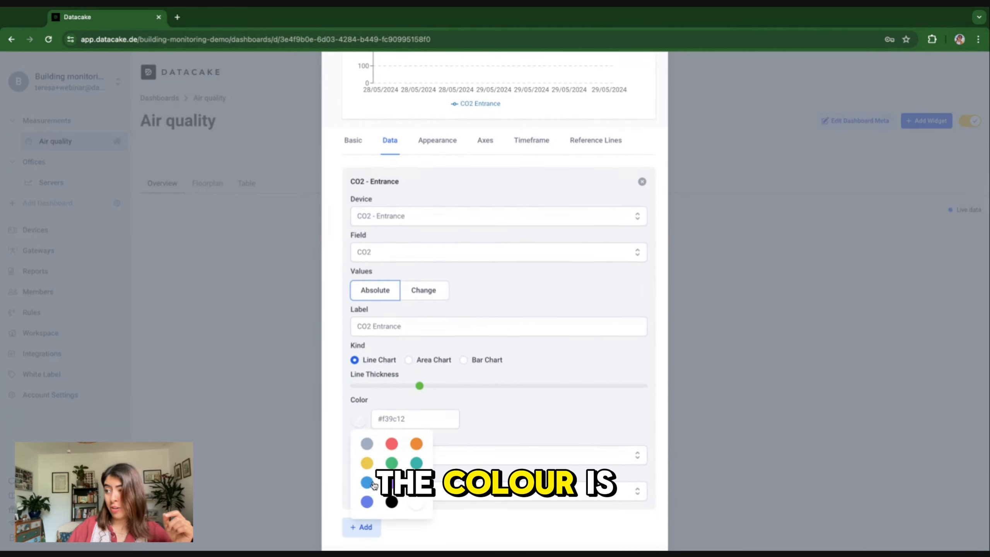
pyautogui.click(392, 443)
pyautogui.scroll(-2, 462, 396)
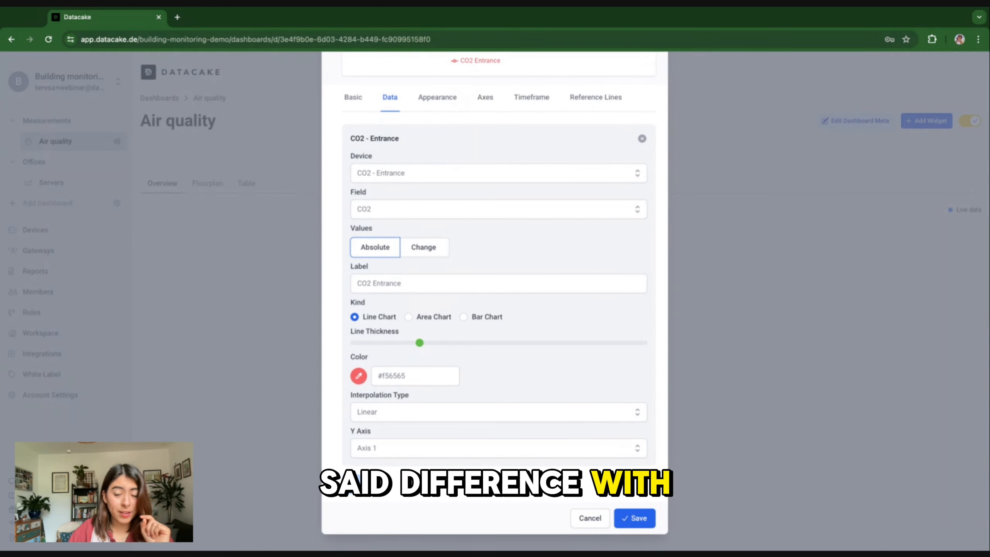
# Step: Add a second series plotting CO2 from the CO2 - Right Exit device
pyautogui.click(352, 484)
pyautogui.scroll(-4, 407, 367)
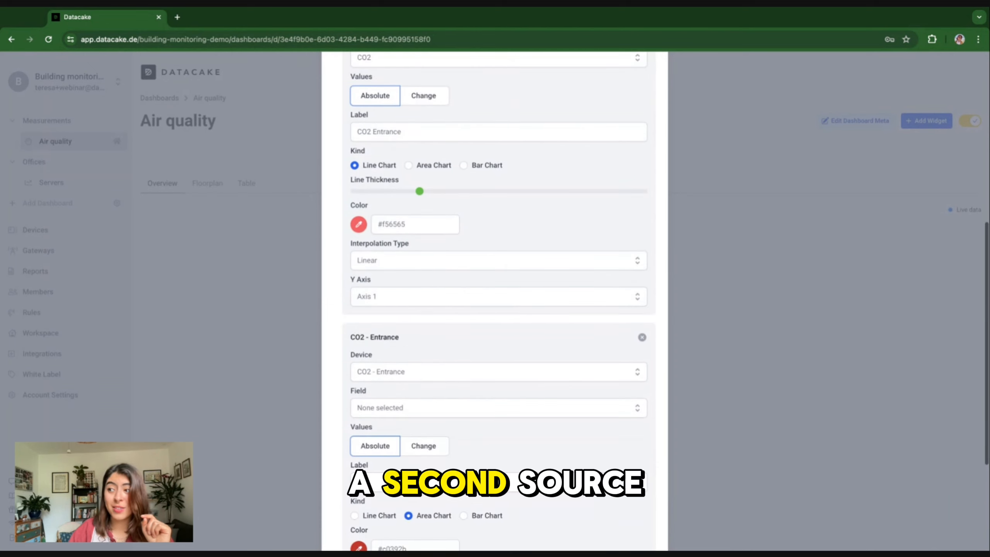
pyautogui.click(407, 371)
pyautogui.click(390, 413)
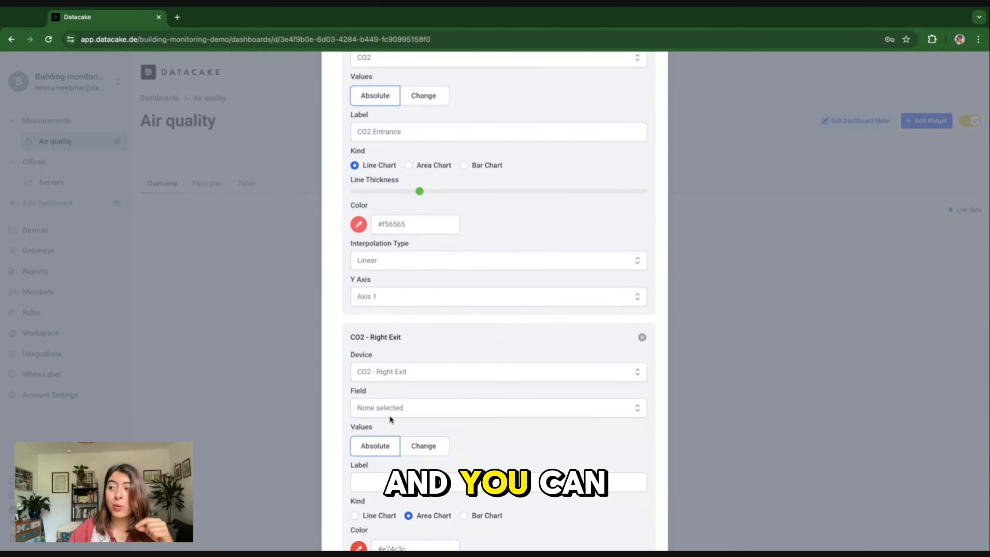
pyautogui.scroll(-2, 390, 415)
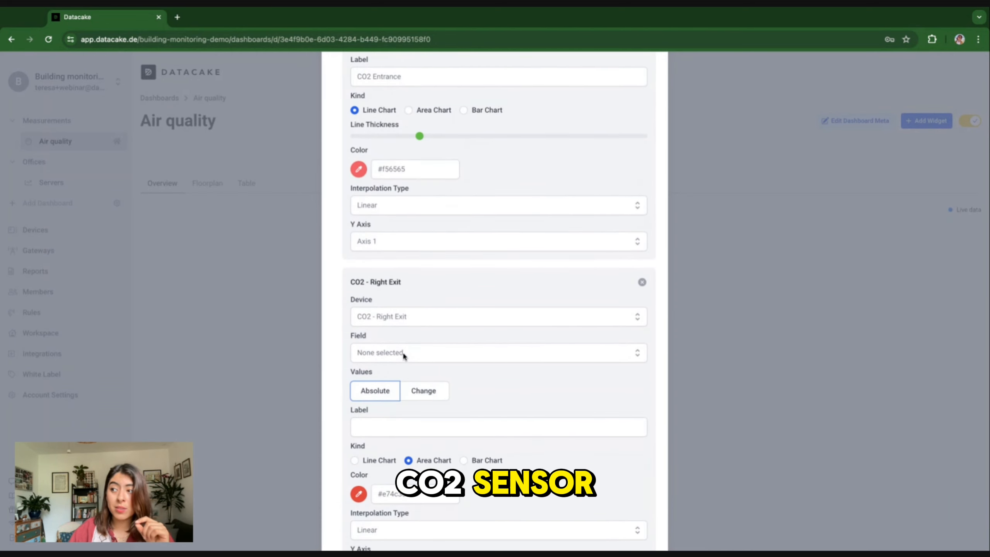
pyautogui.click(380, 352)
pyautogui.click(373, 448)
pyautogui.scroll(-1, 373, 429)
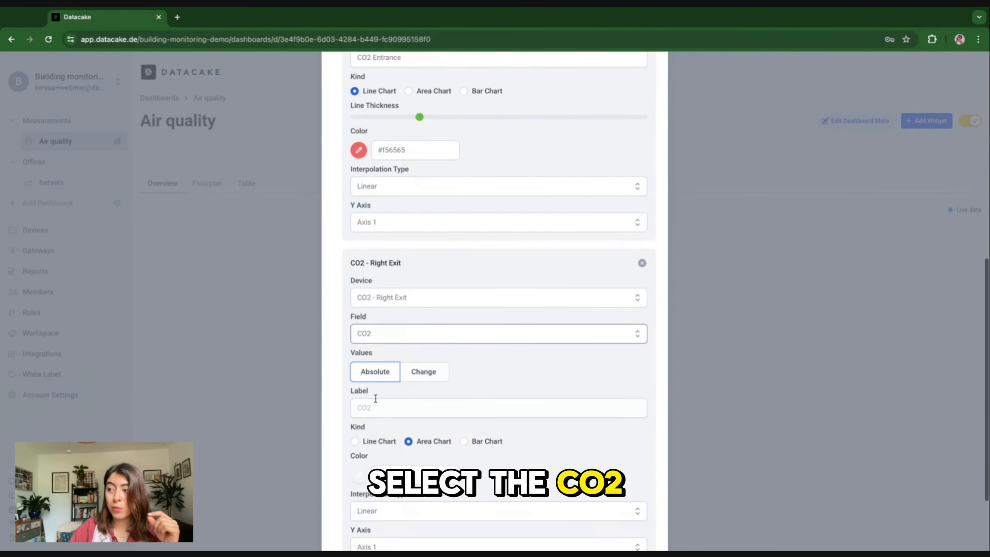
# Step: Label it 'CO2 Exit' and make it a thicker green line chart
pyautogui.click(374, 407)
pyautogui.write('CO2')
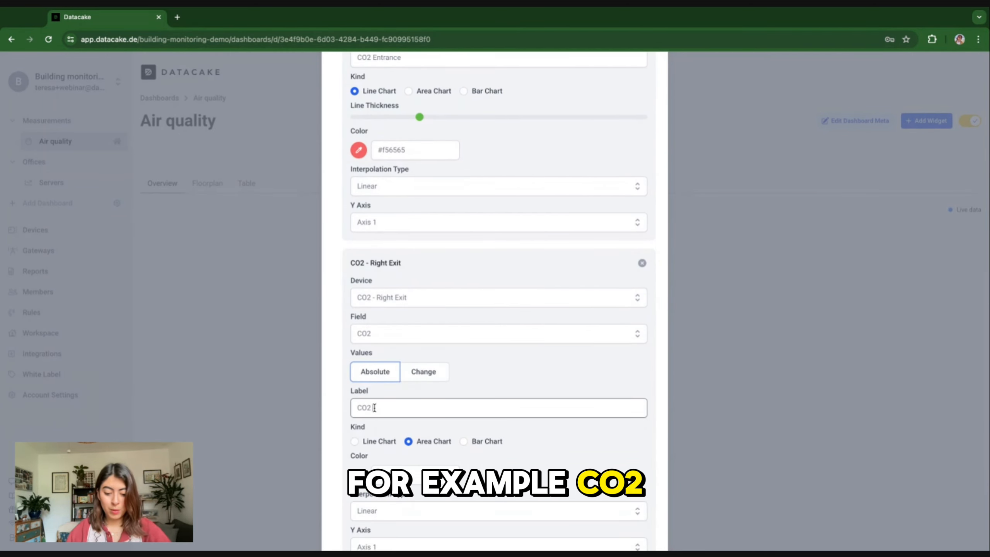
pyautogui.write(' Exit')
pyautogui.click(354, 441)
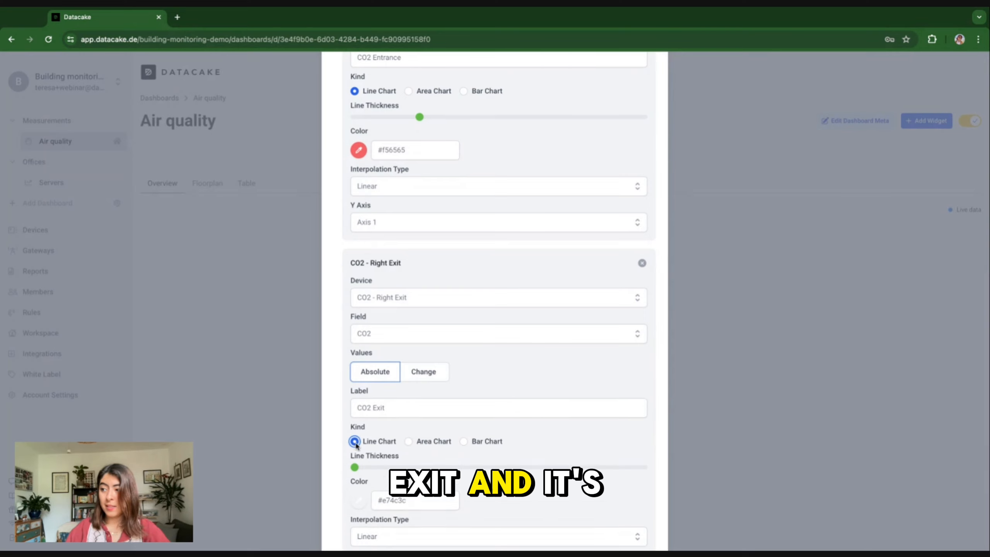
pyautogui.moveTo(413, 467); pyautogui.dragTo(419, 467)
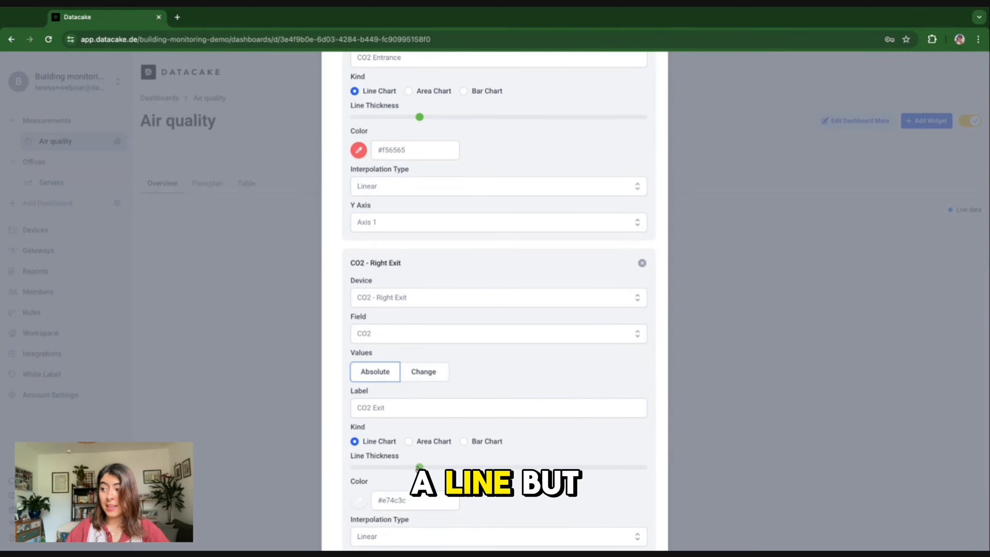
pyautogui.click(359, 501)
pyautogui.scroll(-2, 389, 488)
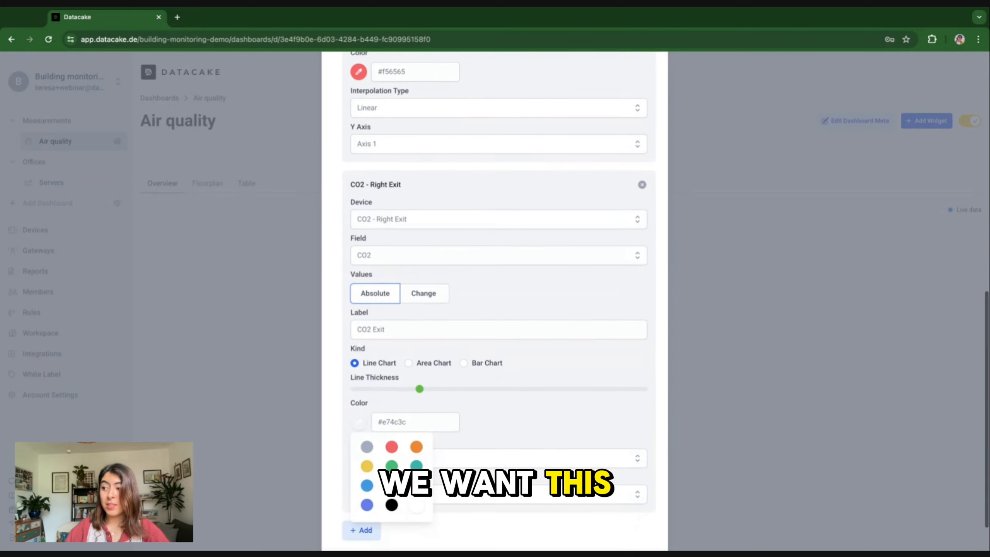
pyautogui.click(391, 466)
pyautogui.scroll(10, 470, 410)
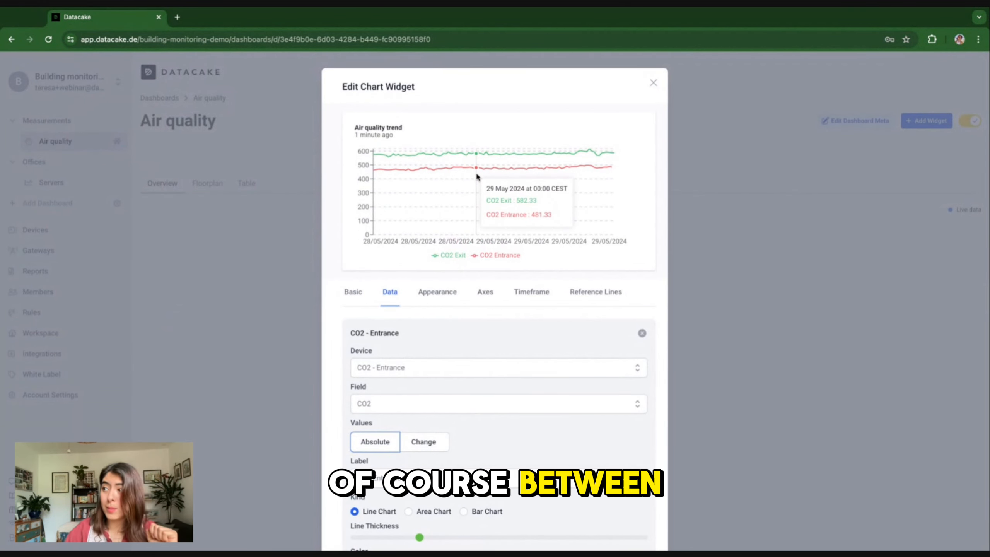
pyautogui.scroll(-5, 482, 365)
pyautogui.scroll(5, 481, 362)
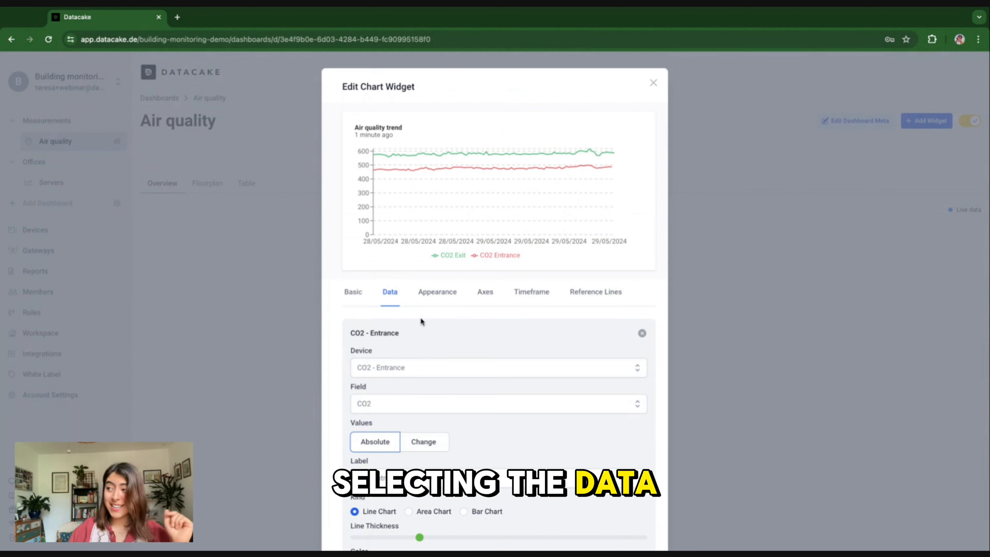
# Step: Let viewers export the chart and change its timeframe
pyautogui.click(438, 292)
pyautogui.click(354, 325)
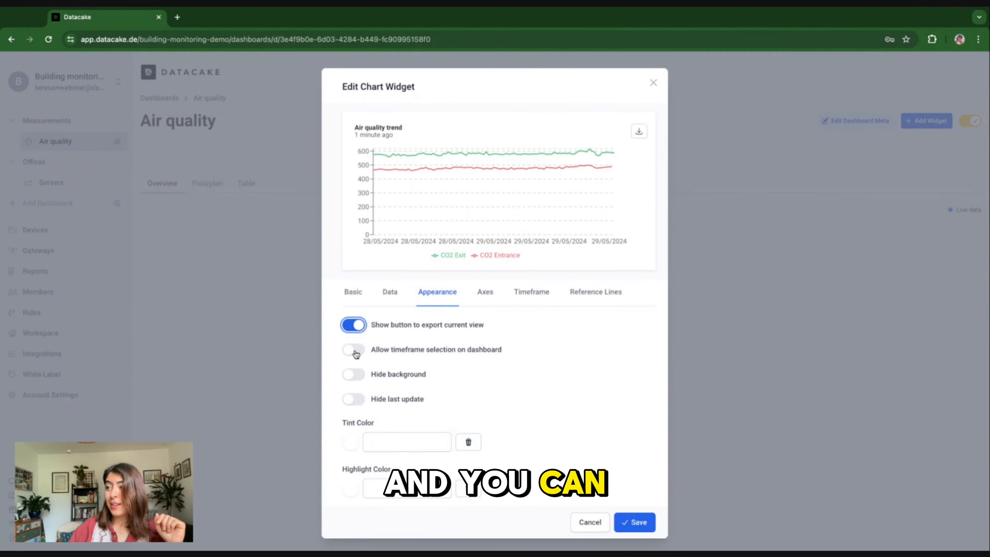
pyautogui.click(353, 350)
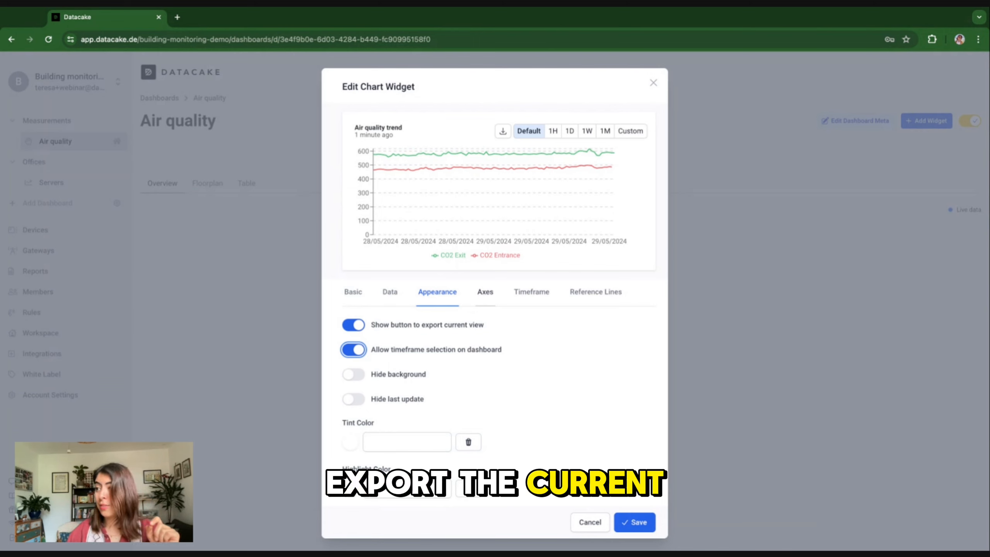
# Step: Give the y-axis unit 'ppm' with Auto domain and use the 13:01 date format
pyautogui.click(485, 292)
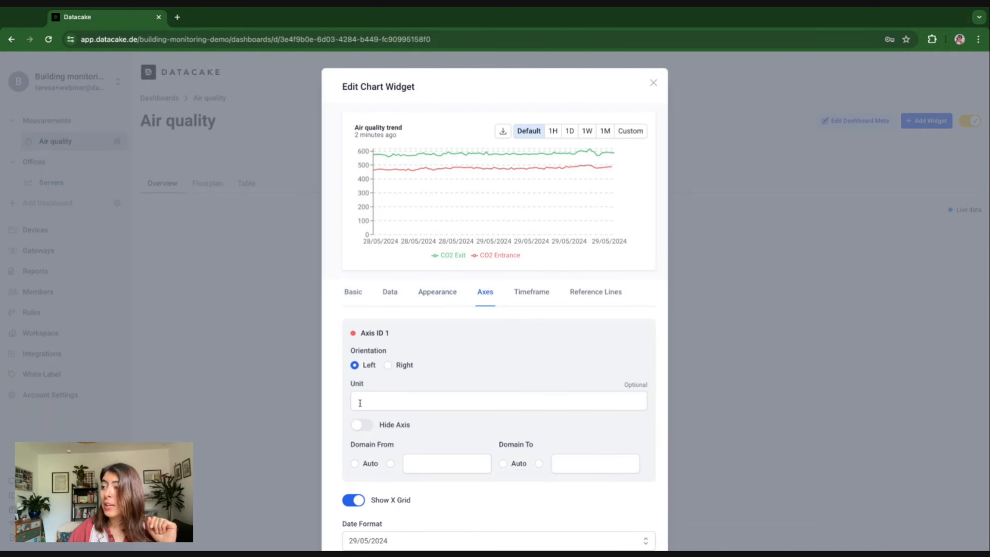
pyautogui.click(359, 403)
pyautogui.write('ppm')
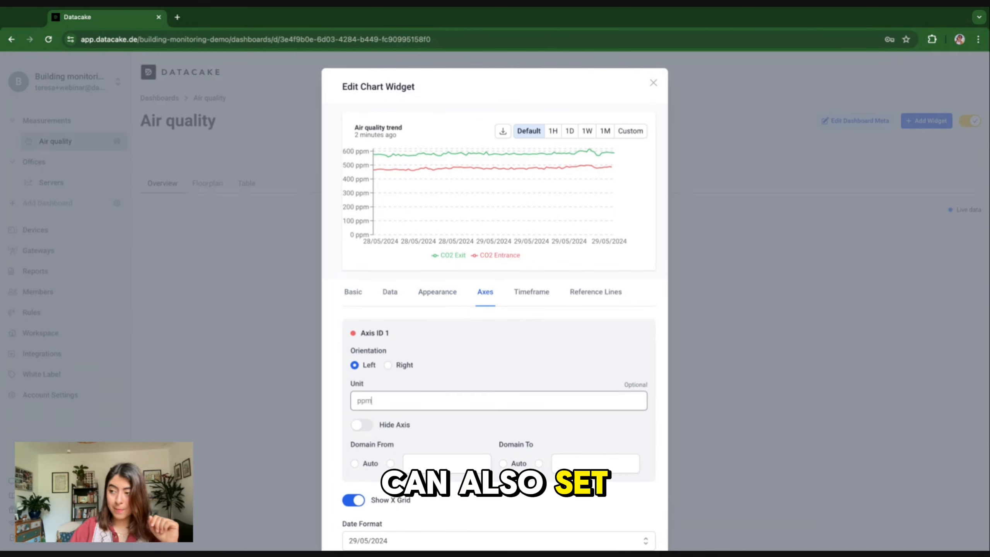
pyautogui.click(354, 463)
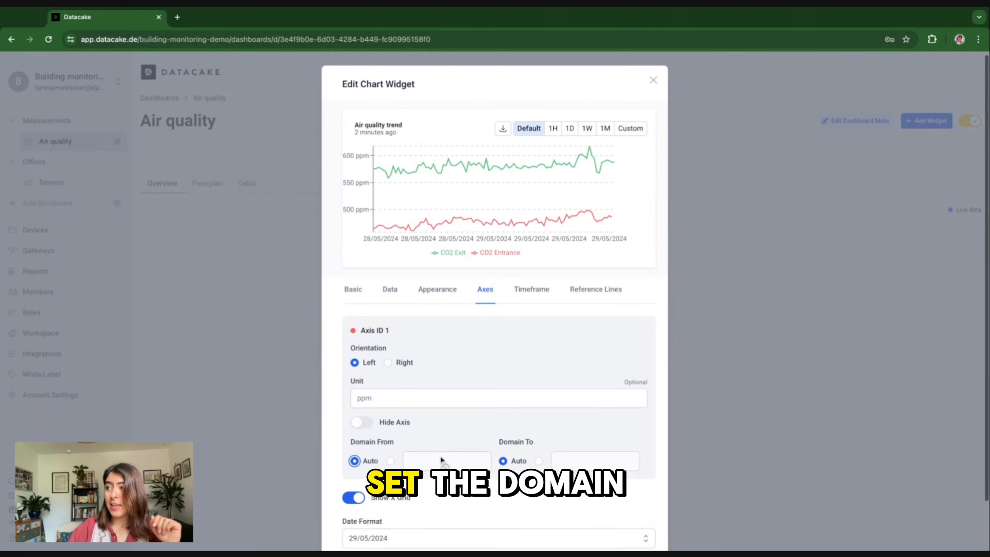
pyautogui.scroll(-1, 419, 441)
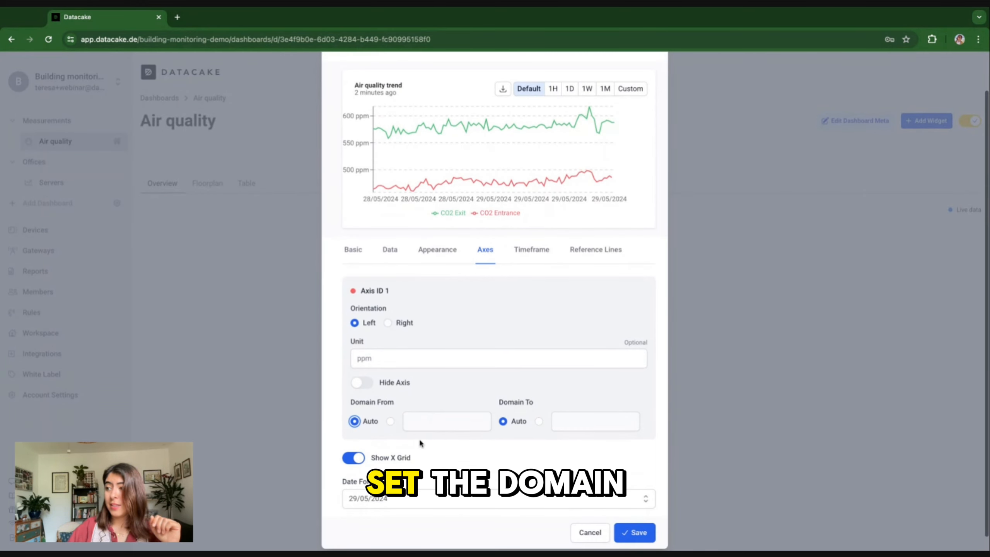
pyautogui.click(426, 490)
pyautogui.scroll(-2, 390, 488)
pyautogui.click(381, 483)
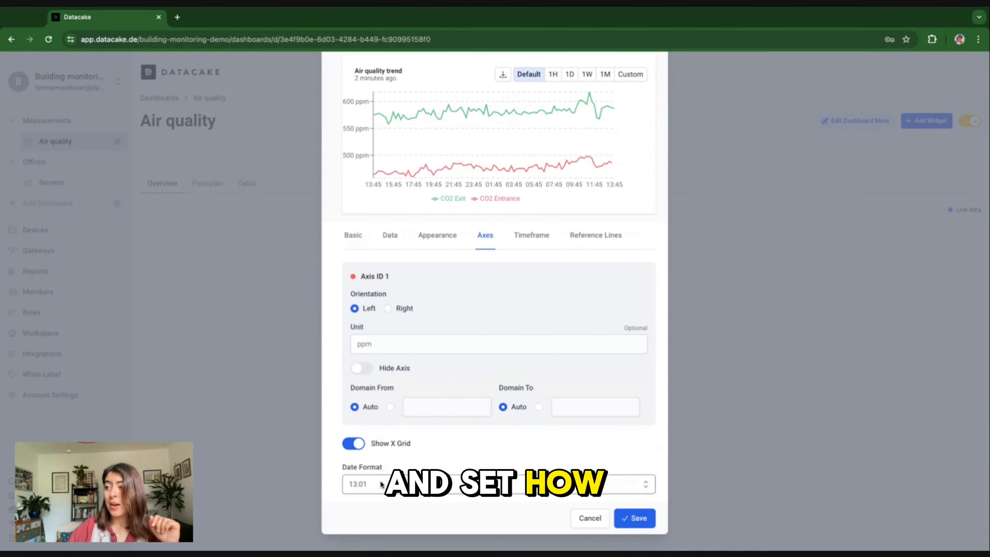
pyautogui.scroll(1, 442, 444)
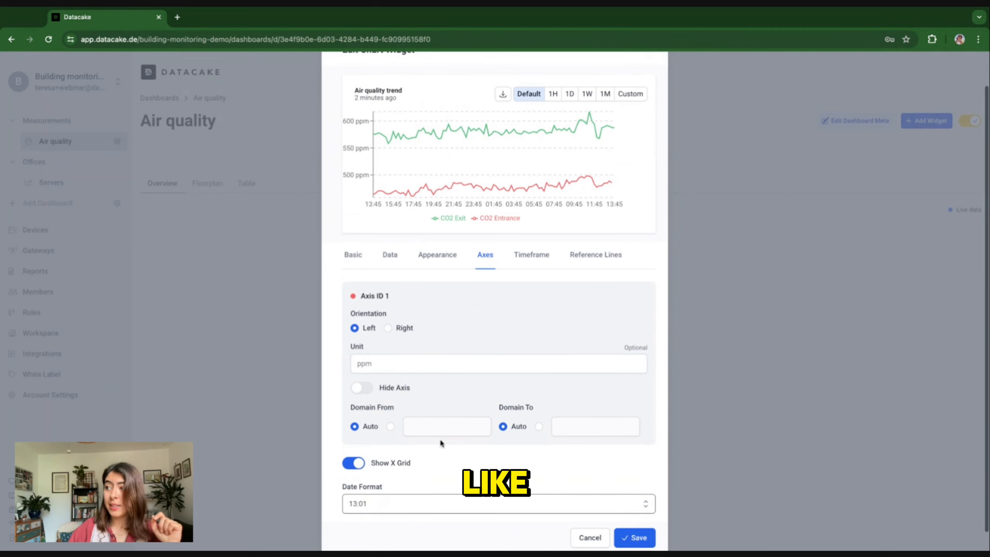
# Step: Check the Day/Average timeframe settings and add a first reference line
pyautogui.click(531, 254)
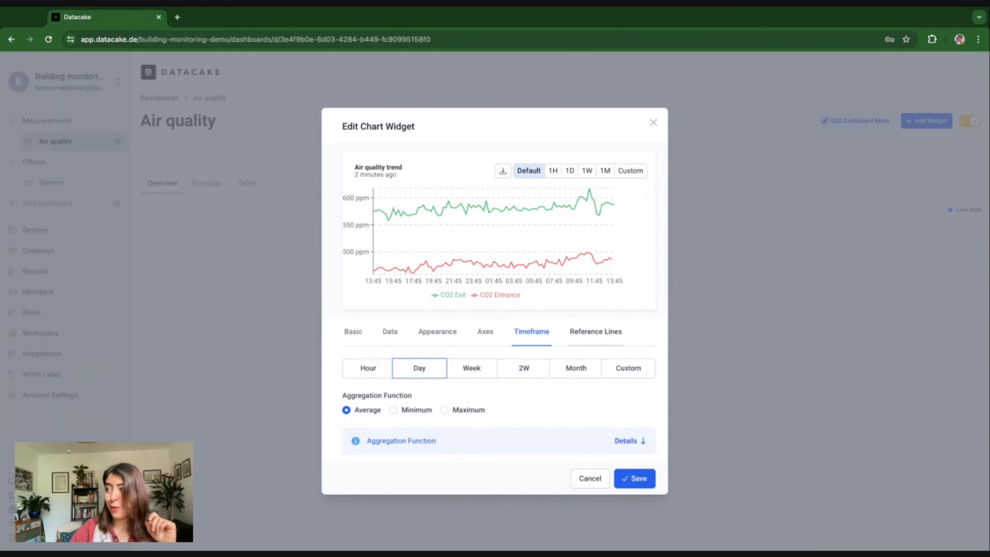
pyautogui.click(596, 331)
pyautogui.click(405, 407)
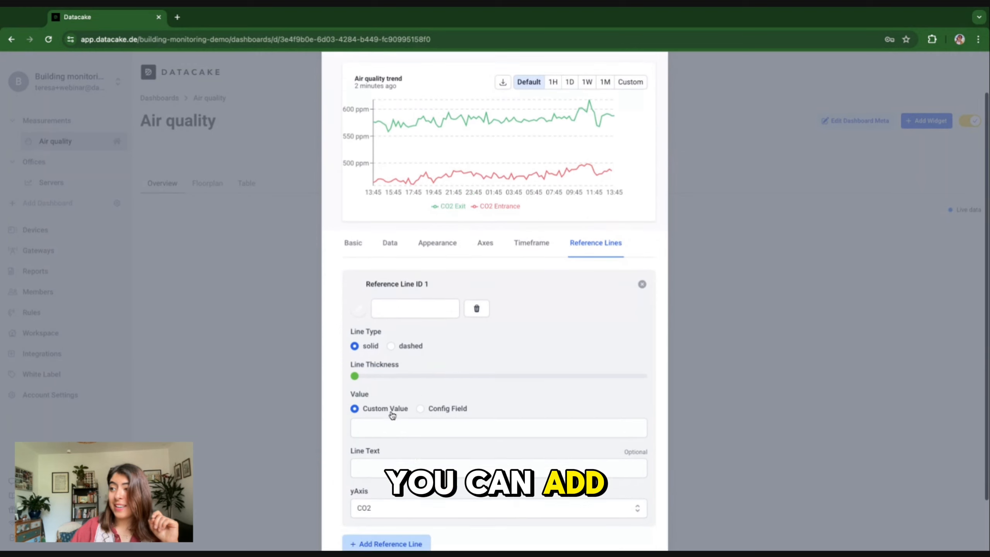
# Step: Make the reference line blue, dashed and thicker
pyautogui.click(359, 300)
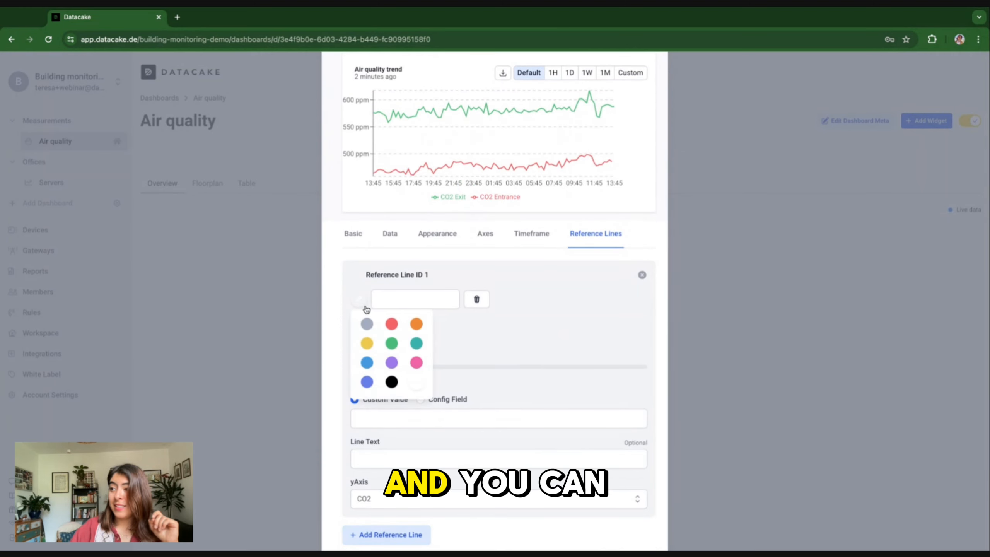
pyautogui.click(367, 363)
pyautogui.click(390, 336)
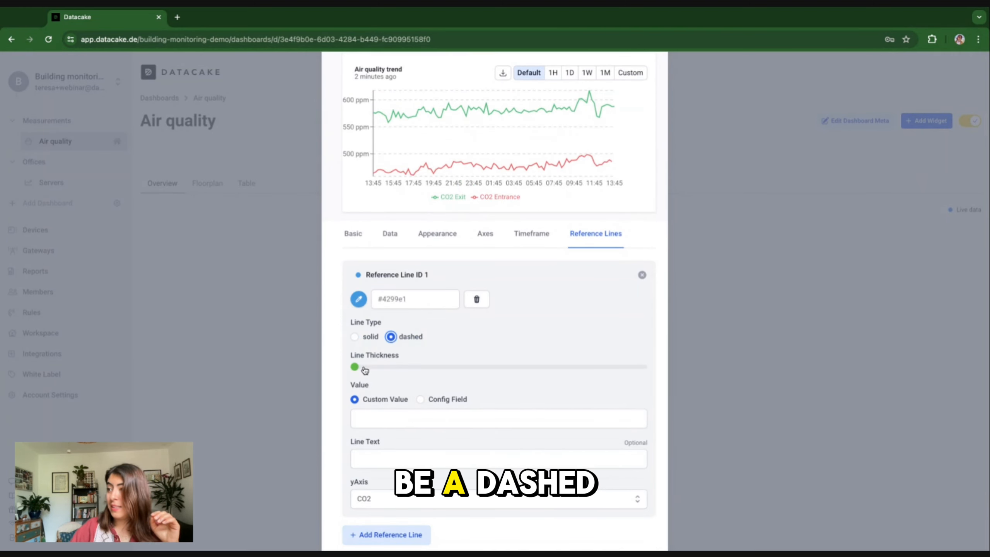
pyautogui.click(409, 367)
# Step: Set the reference line value to 500 with text '500 ppm' and save the chart
pyautogui.click(389, 421)
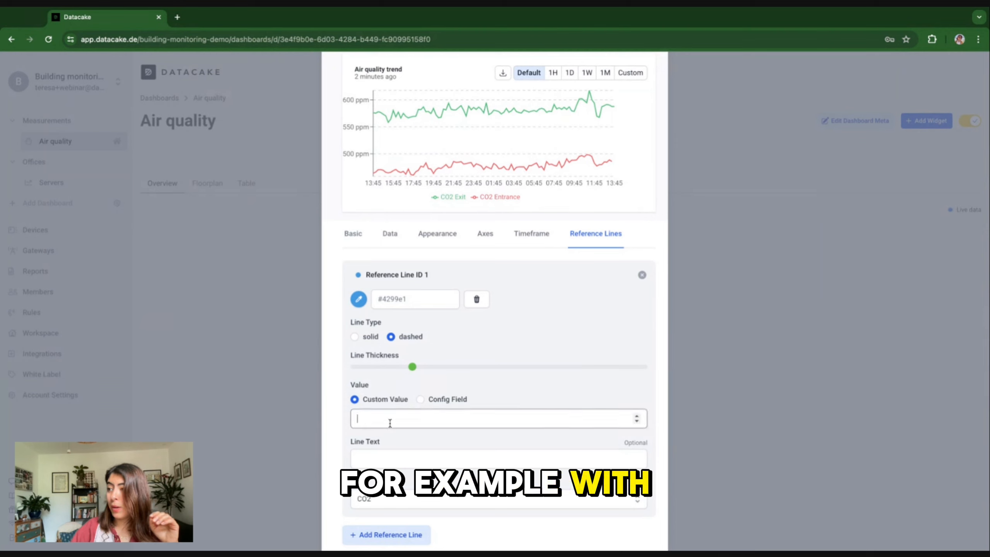
pyautogui.write('5')
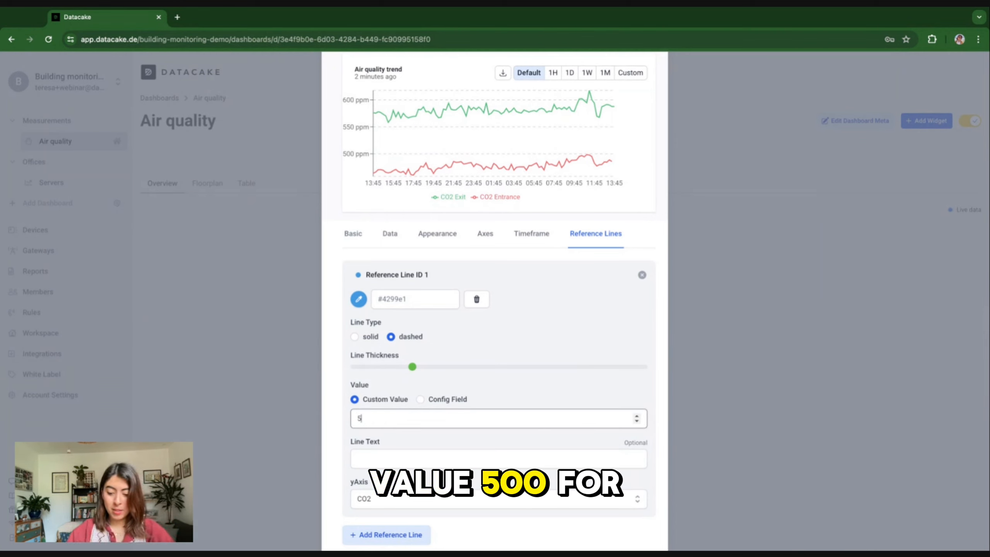
pyautogui.write('00')
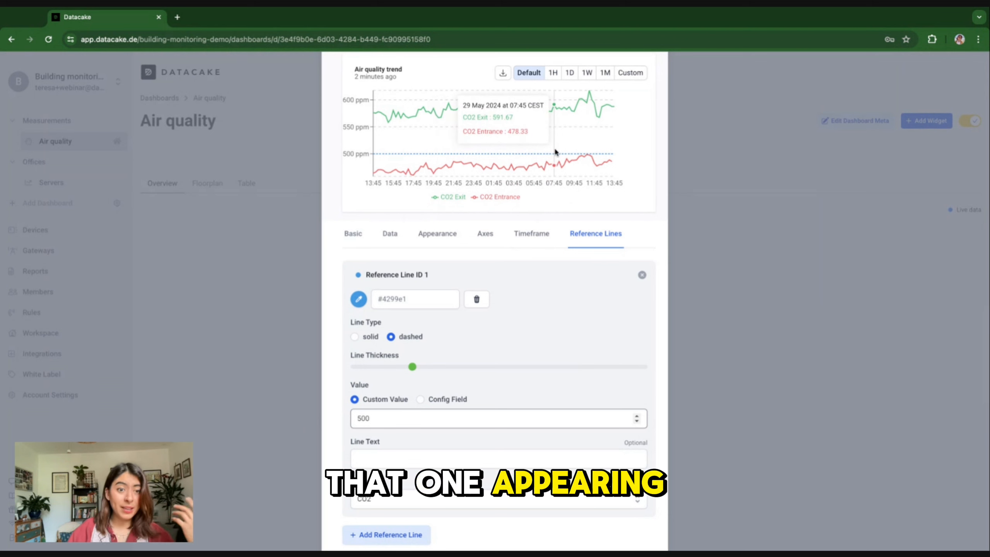
pyautogui.scroll(-1, 536, 356)
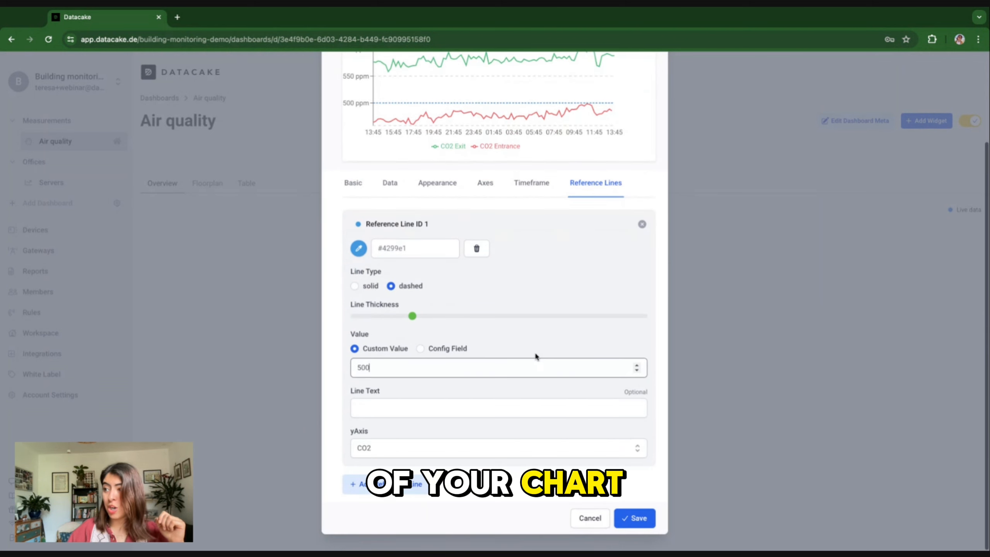
pyautogui.click(436, 409)
pyautogui.write('500ppm')
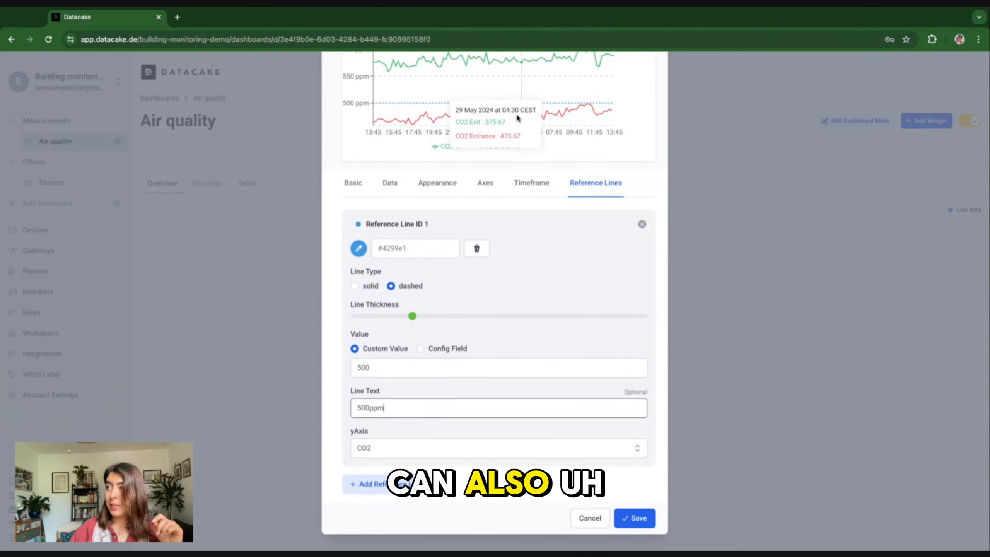
pyautogui.click(370, 408)
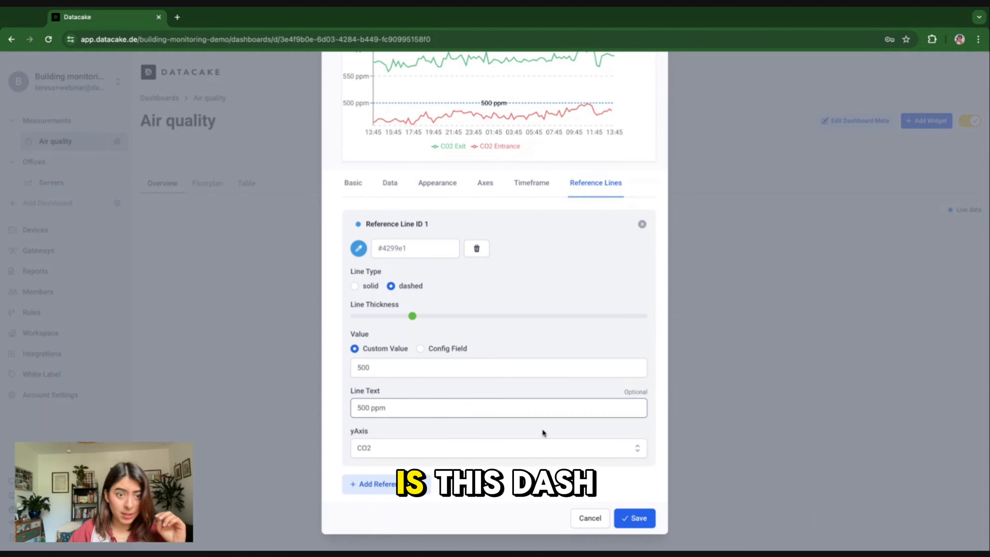
pyautogui.click(638, 519)
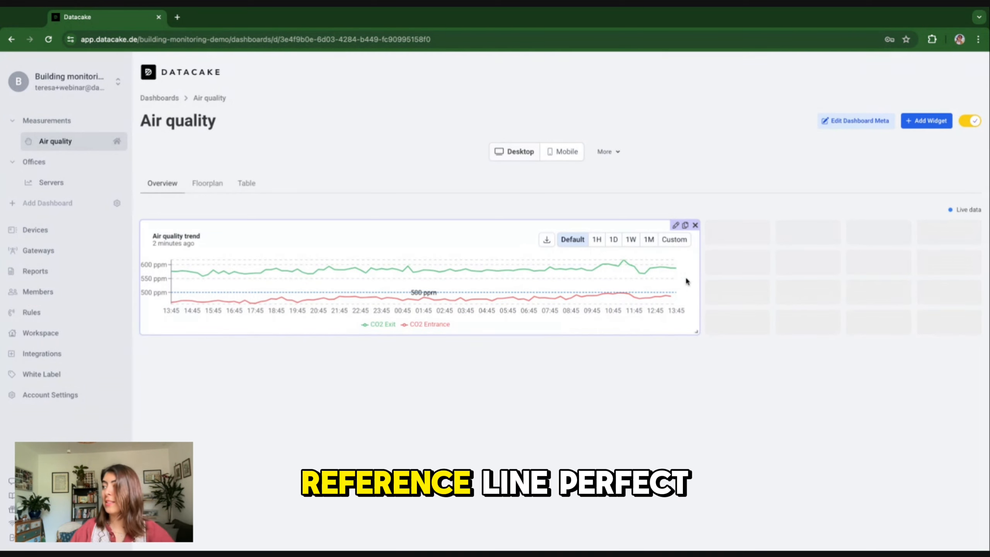
# Step: Stretch the Air quality trend chart taller on the desktop layout and save the dashboard
pyautogui.moveTo(698, 332); pyautogui.dragTo(687, 419)
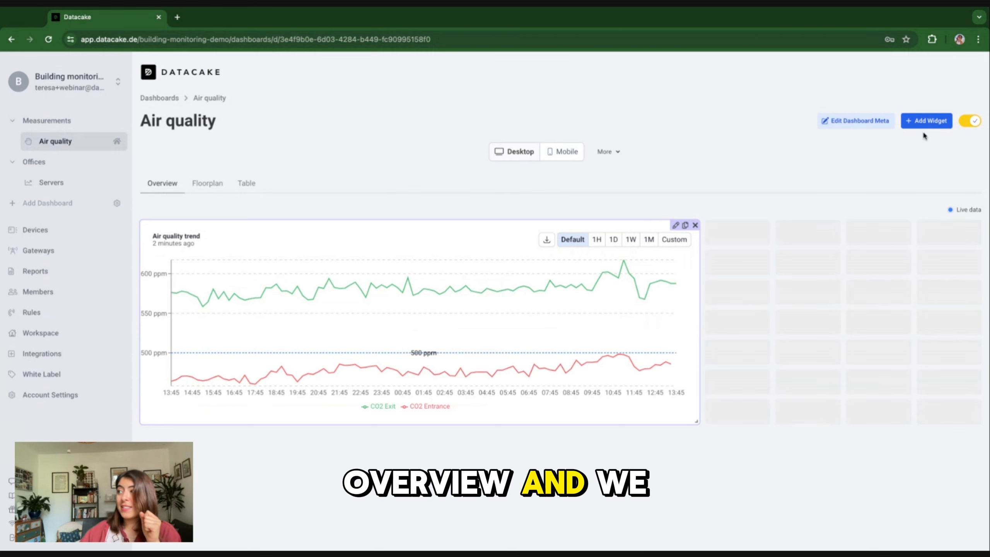
pyautogui.click(966, 123)
pyautogui.click(965, 124)
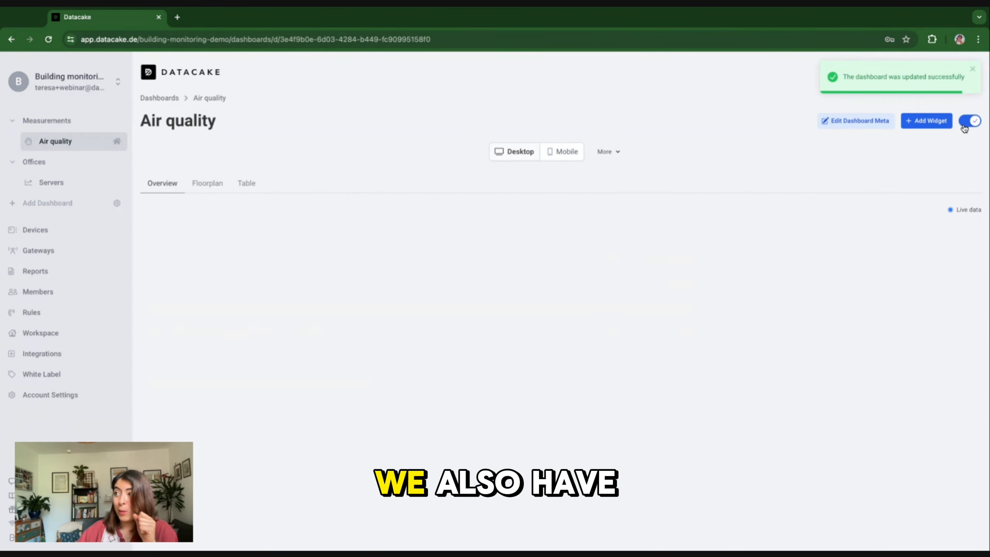
# Step: Rebuild the mobile layout from the desktop one, enlarge the chart, and save
pyautogui.click(565, 152)
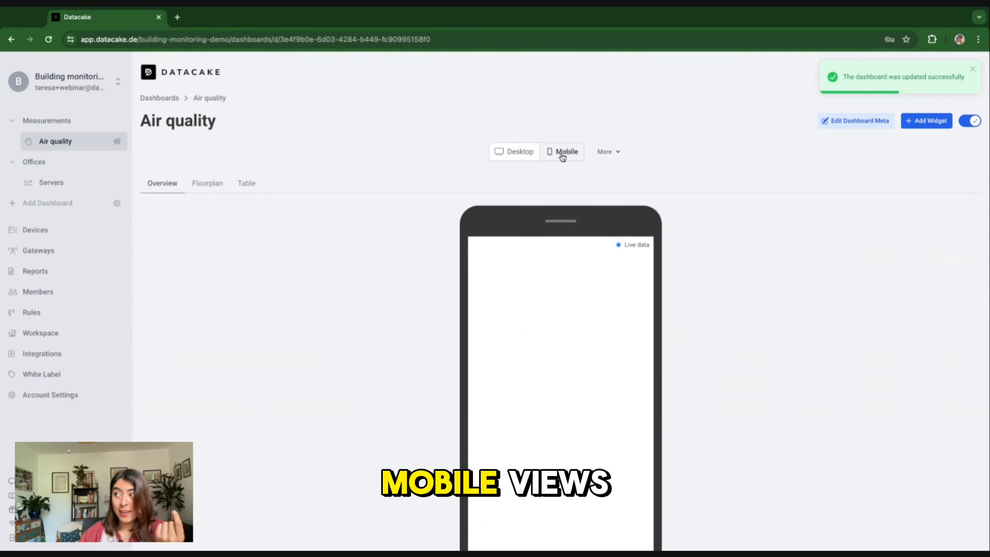
pyautogui.click(605, 152)
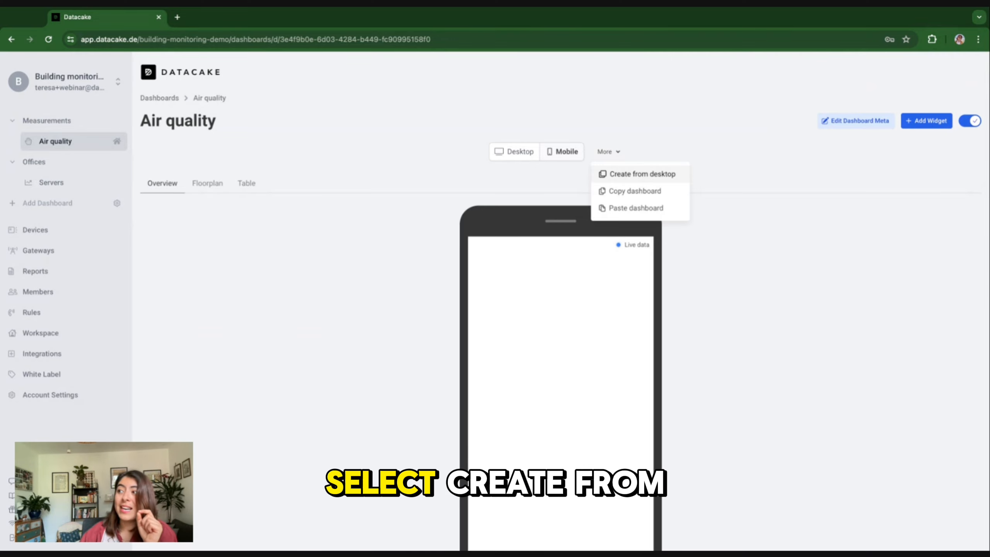
pyautogui.click(642, 174)
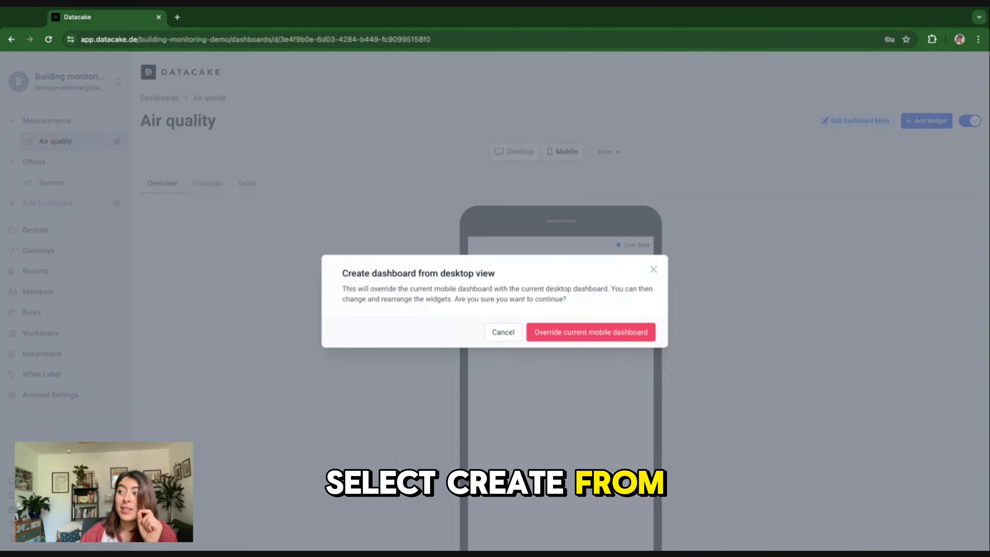
pyautogui.click(568, 339)
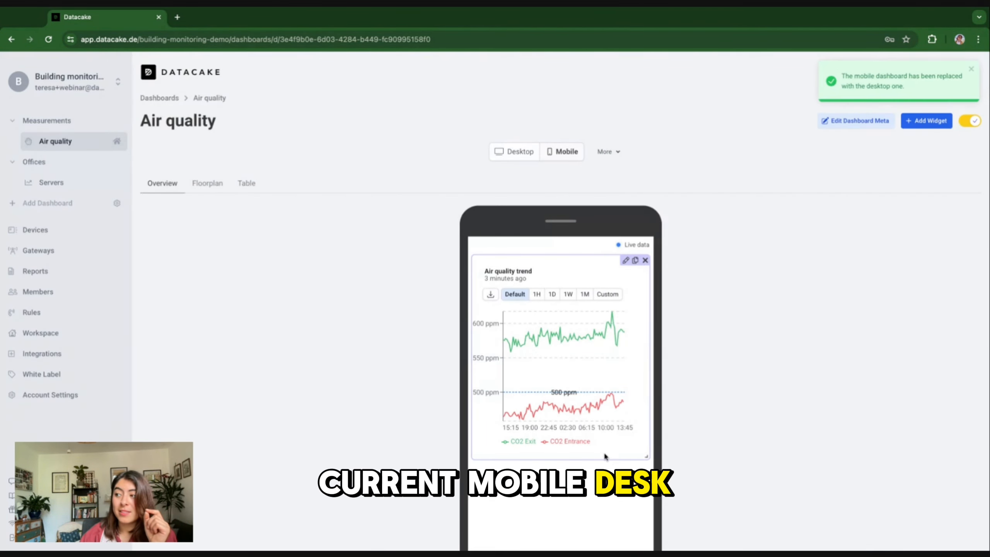
pyautogui.moveTo(644, 457); pyautogui.dragTo(644, 460)
pyautogui.moveTo(539, 407)
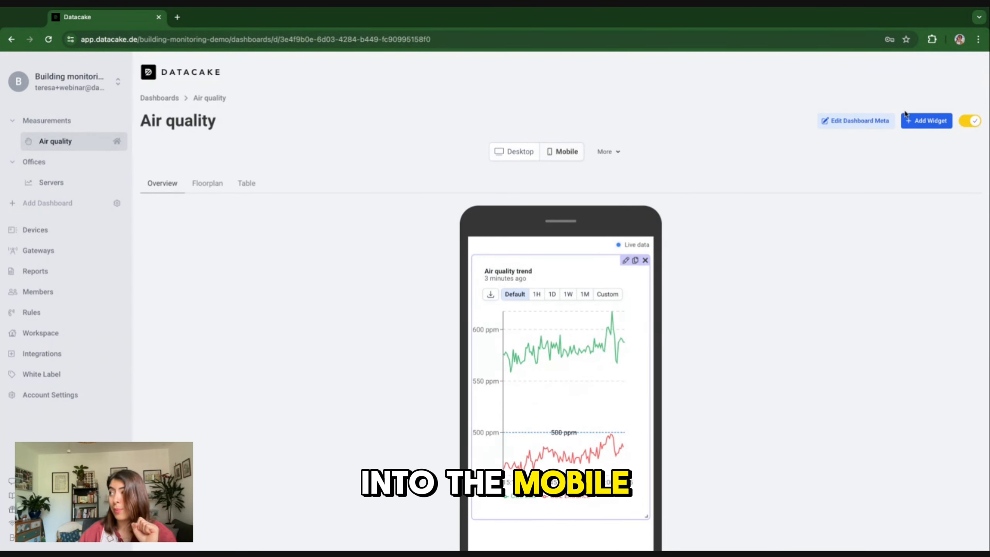
pyautogui.click(969, 122)
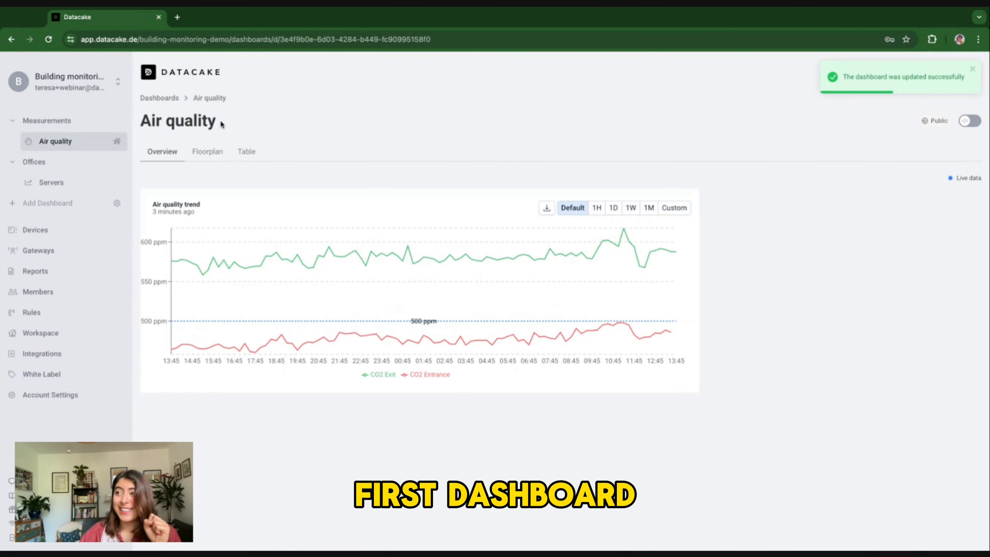
# Step: On the Floorplan tab, enter edit mode and add an Image Map widget
pyautogui.click(209, 153)
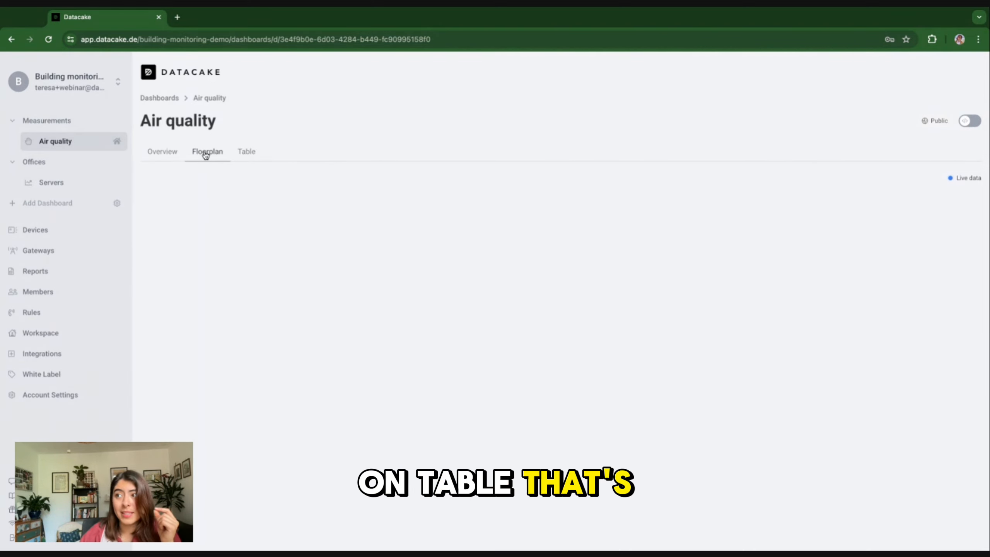
pyautogui.click(971, 121)
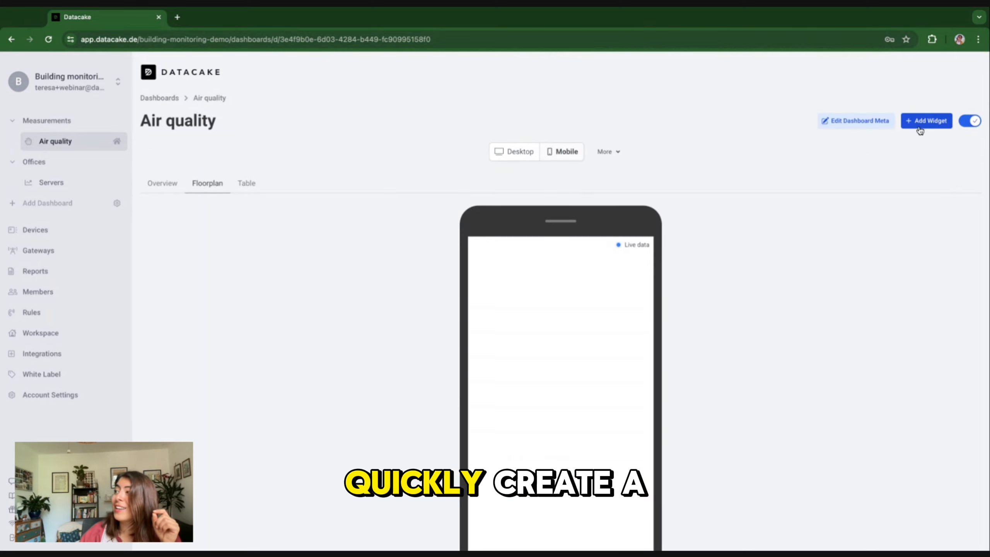
pyautogui.click(925, 122)
pyautogui.click(391, 450)
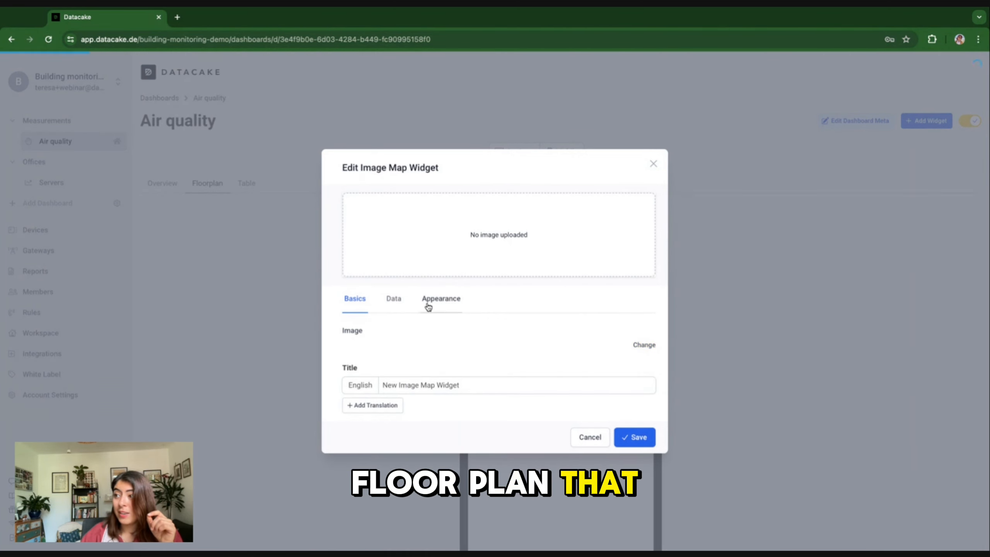
# Step: Title the image map 'office' and add a CO2 data point labelled 'CO2 Entrance' in ppm
pyautogui.tripleClick(419, 384)
pyautogui.write('office')
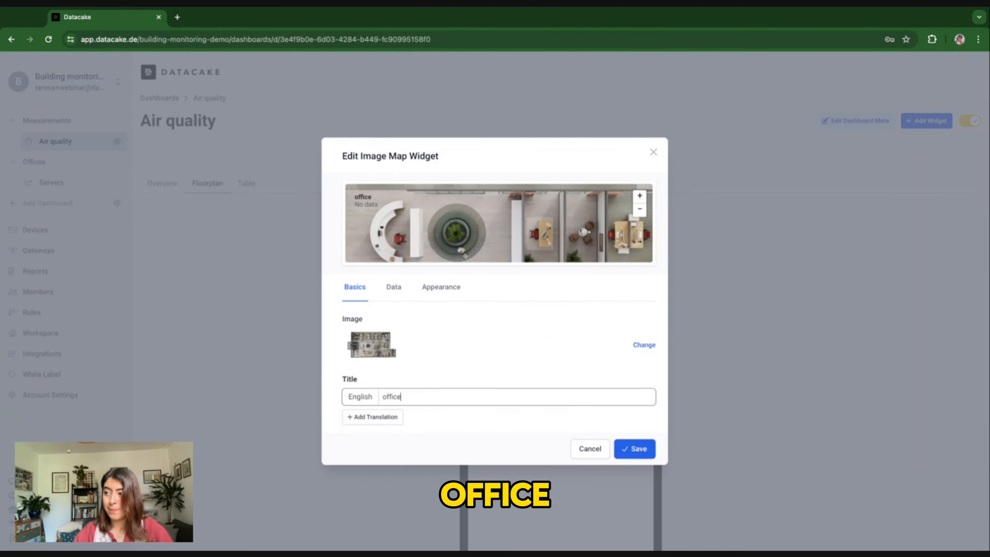
pyautogui.click(394, 286)
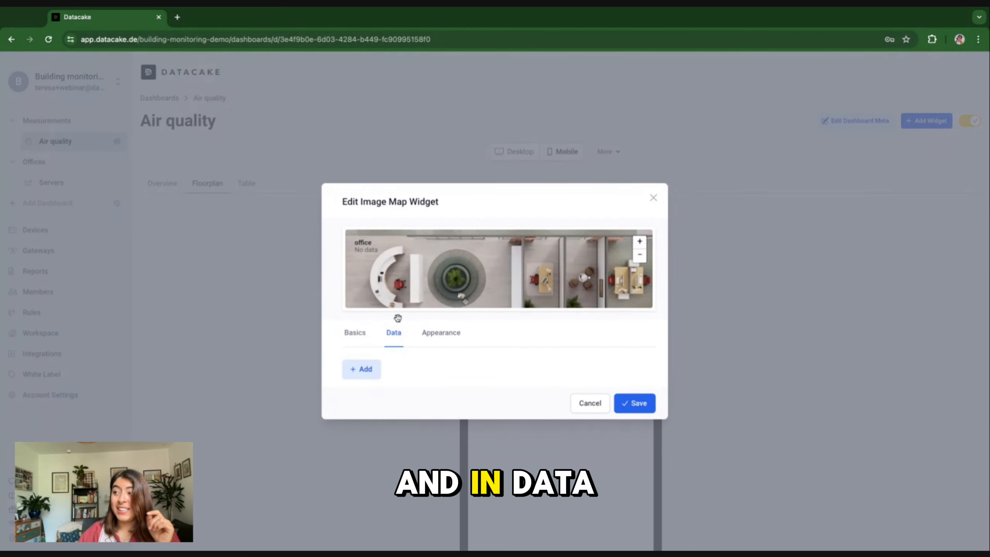
pyautogui.click(370, 375)
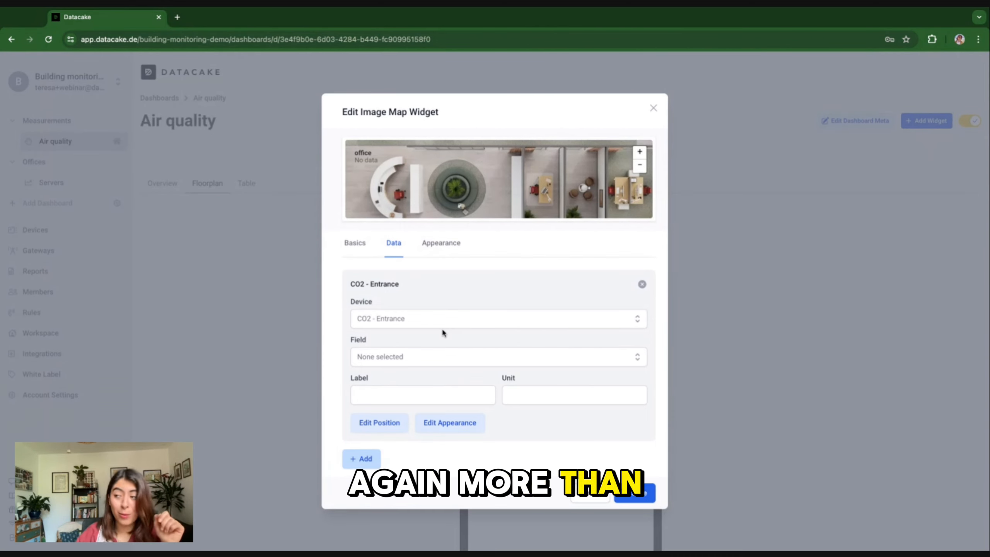
pyautogui.click(398, 358)
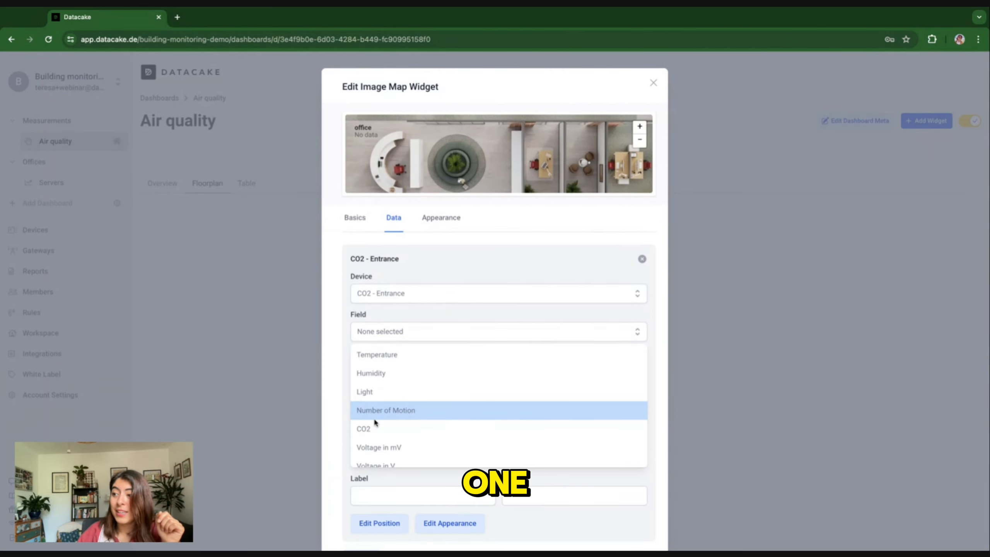
pyautogui.click(376, 427)
pyautogui.click(381, 395)
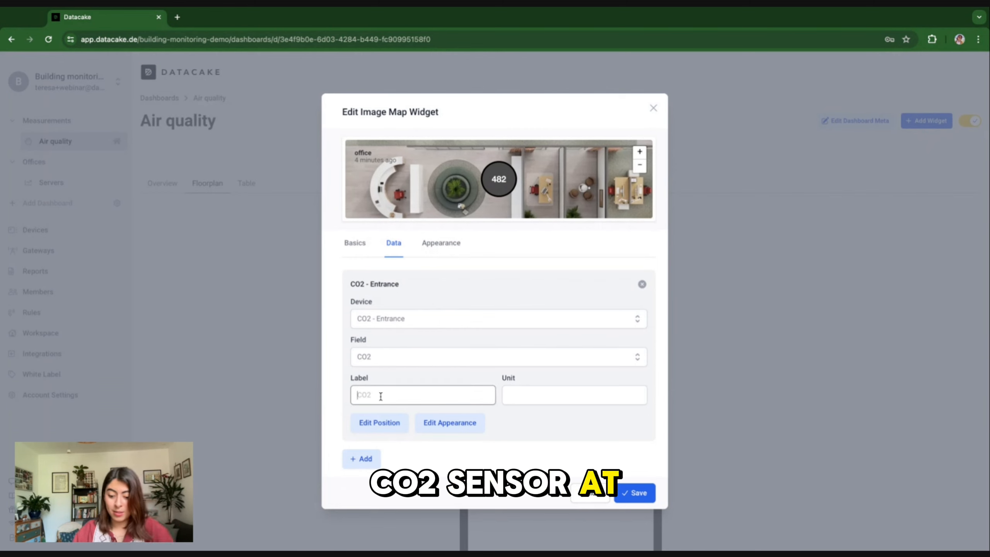
pyautogui.write('CO2 Entrance')
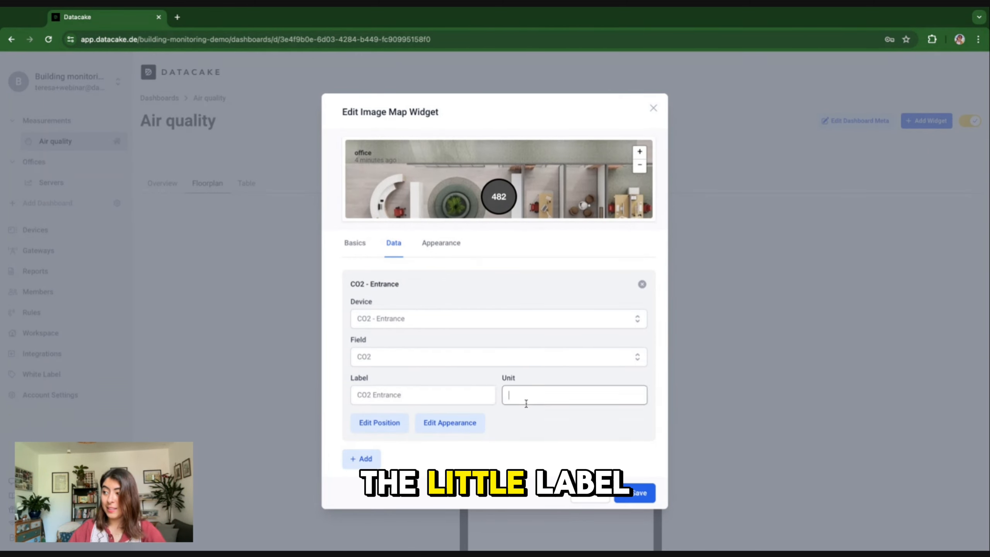
pyautogui.write('ppm')
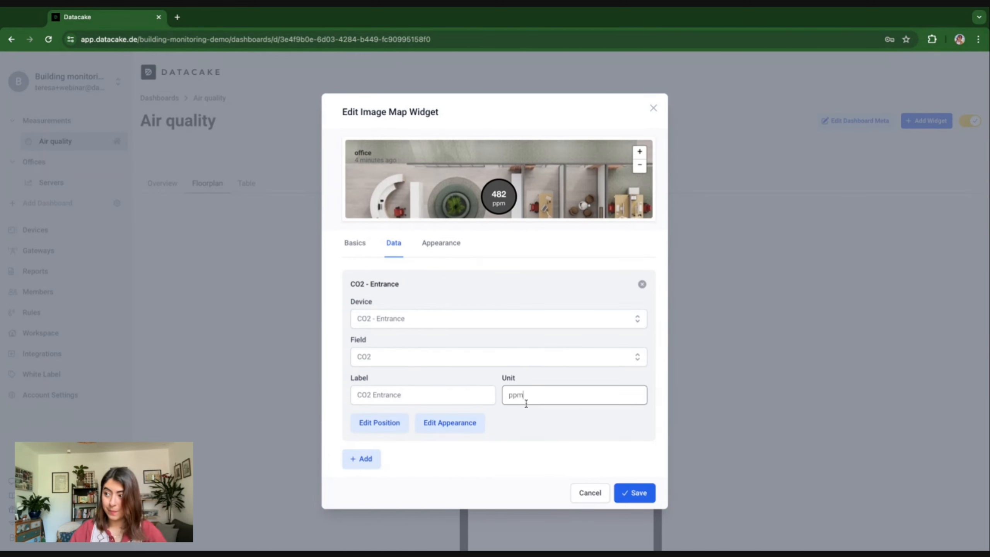
# Step: Position the CO2 Entrance marker toward the lower left of the floorplan
pyautogui.click(396, 424)
pyautogui.scroll(-5, 507, 351)
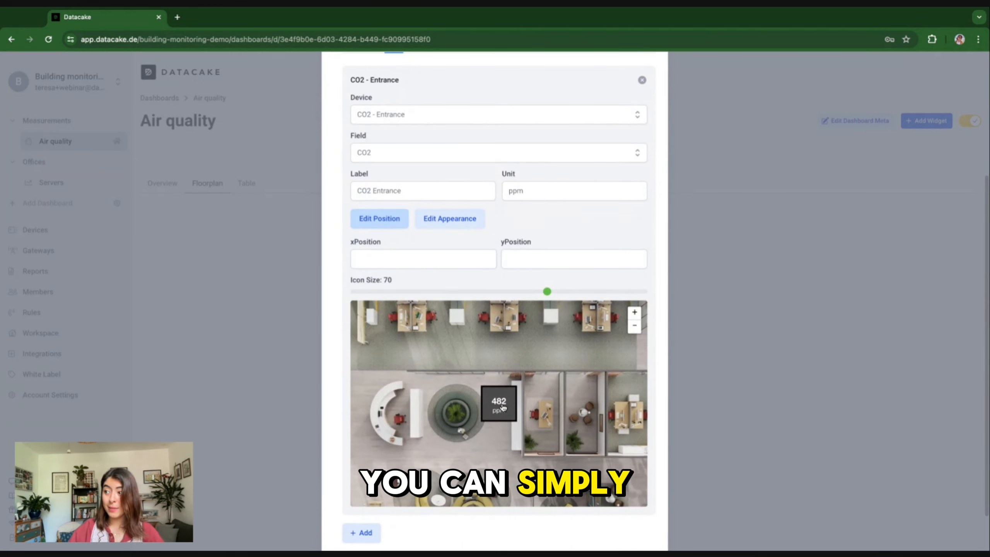
pyautogui.moveTo(503, 407)
pyautogui.mouseDown()
pyautogui.moveTo(455, 398)
pyautogui.moveTo(452, 456)
pyautogui.mouseUp()
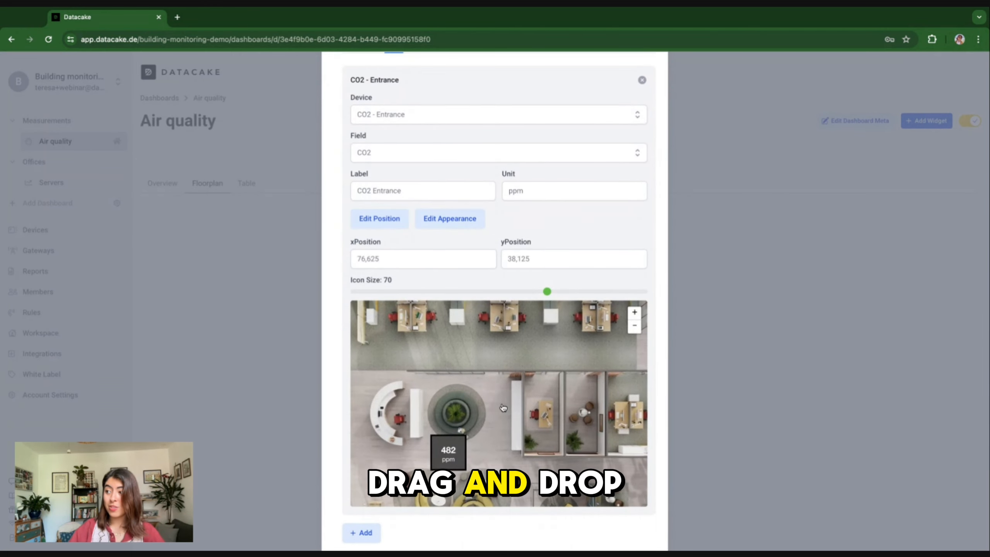
pyautogui.click(634, 325)
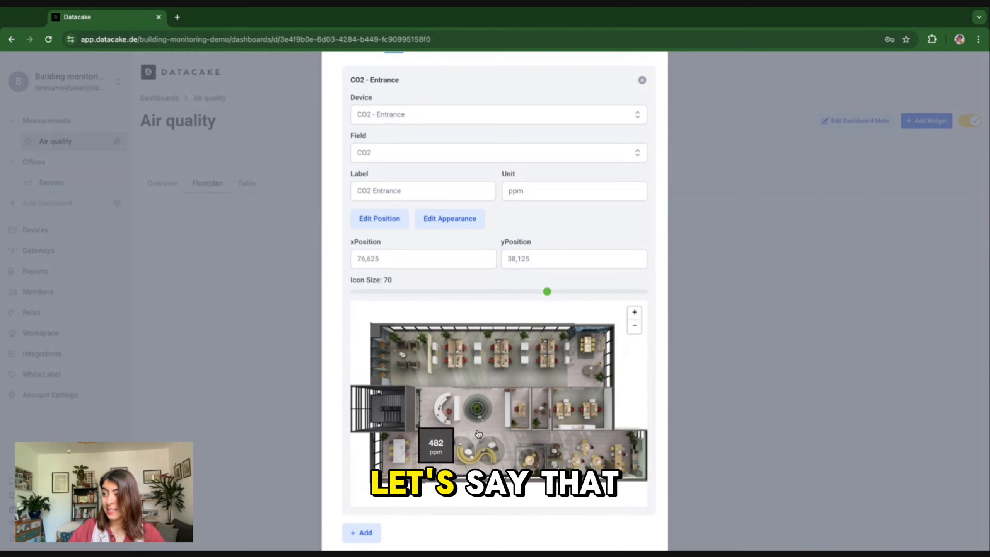
pyautogui.moveTo(437, 454); pyautogui.dragTo(442, 450)
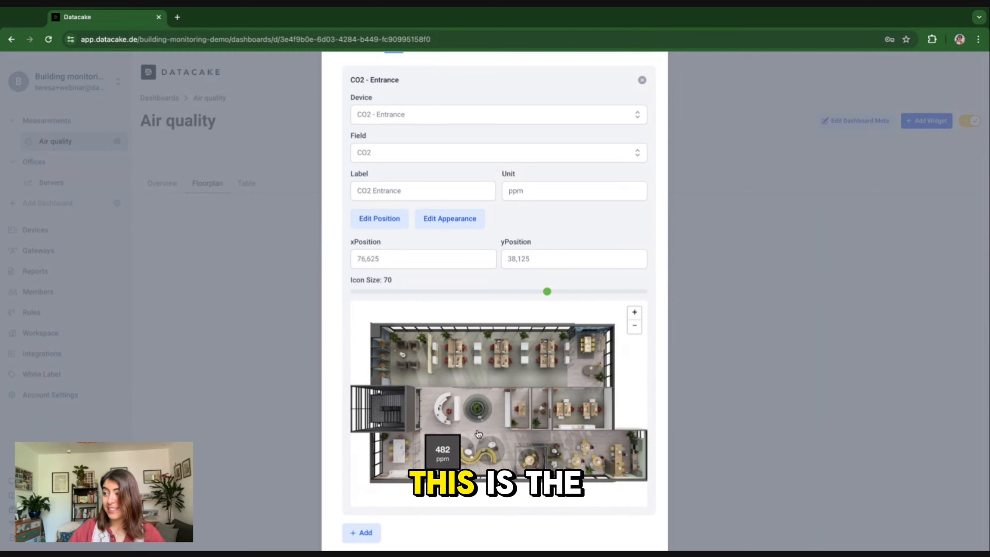
# Step: Make the marker colour depend on value, with three thresholds ending at 2000
pyautogui.click(444, 218)
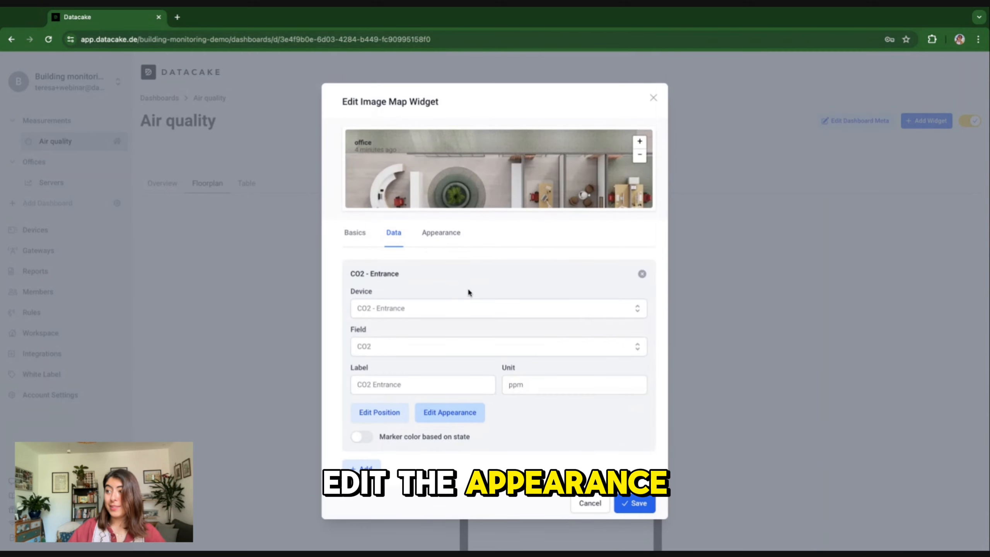
pyautogui.click(362, 436)
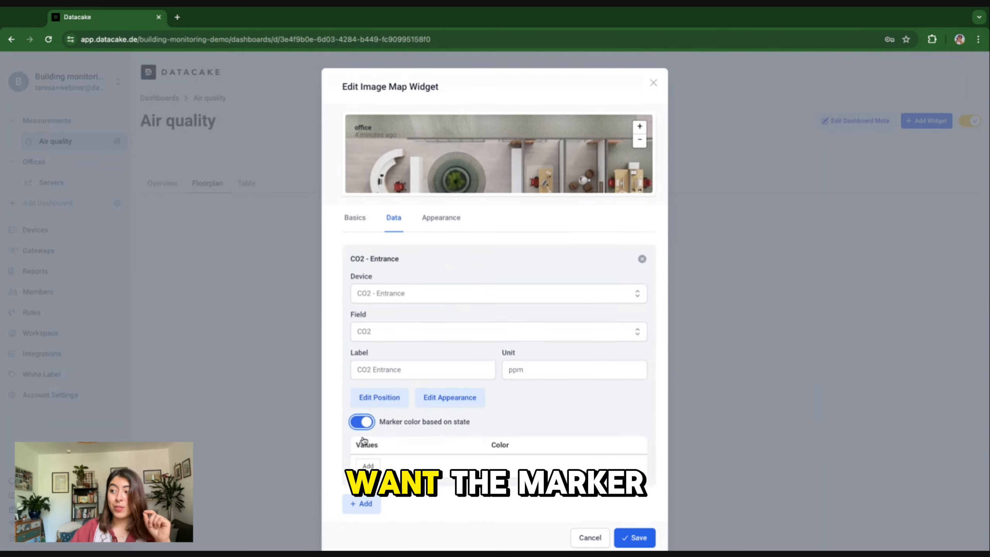
pyautogui.click(368, 493)
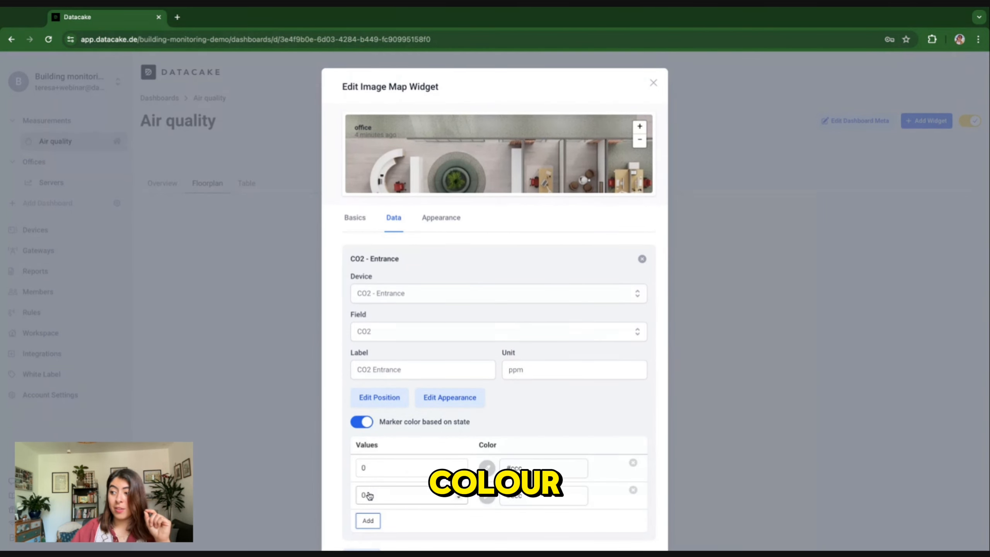
pyautogui.click(367, 521)
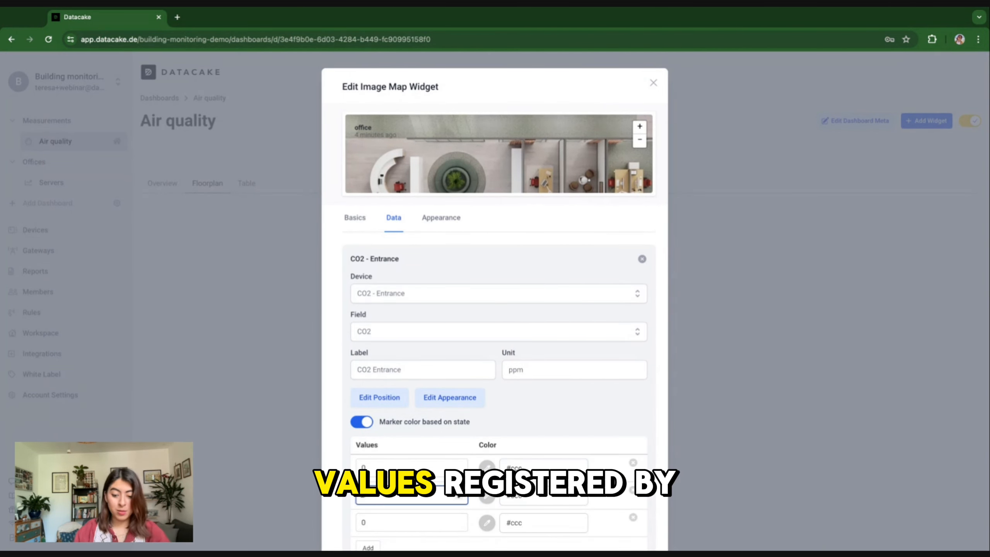
pyautogui.click(362, 522)
pyautogui.write('20000')
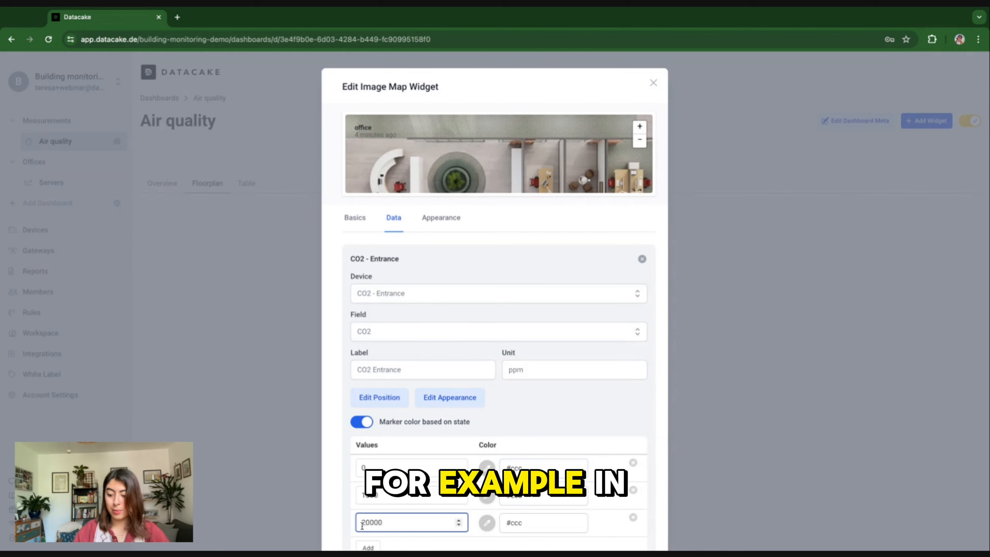
pyautogui.press('BackSpace')
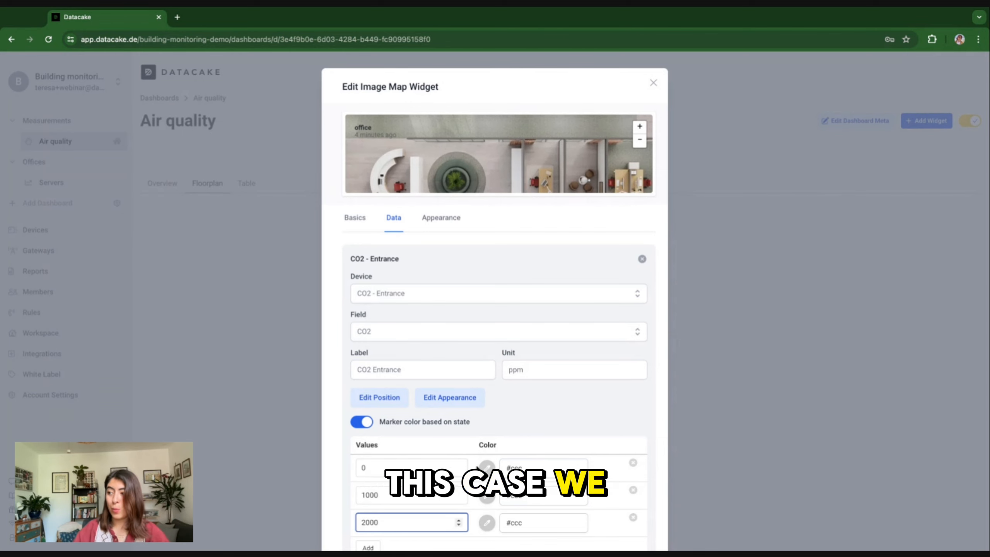
# Step: Colour the 0, 1000 and 2000 thresholds green, yellow and red
pyautogui.click(488, 468)
pyautogui.scroll(-2, 521, 495)
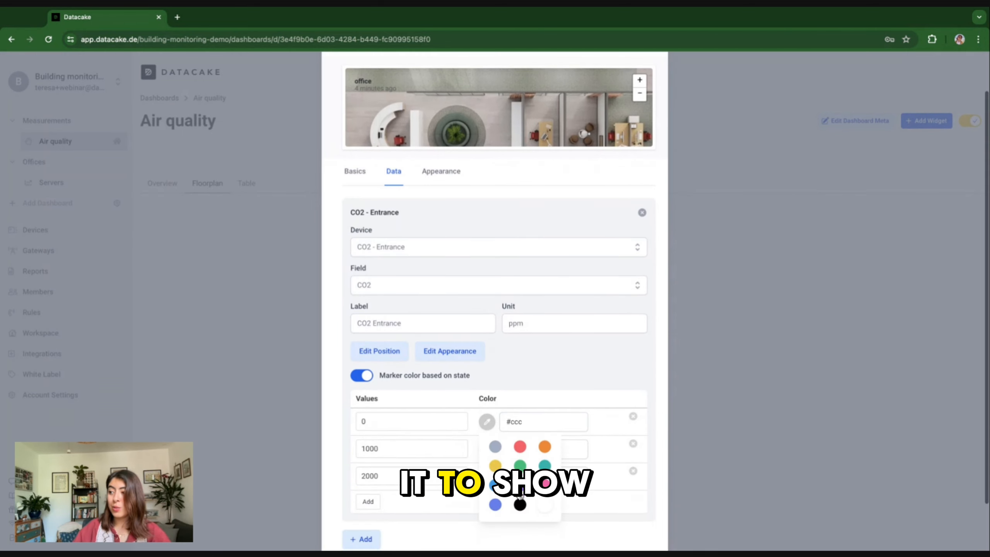
pyautogui.click(520, 465)
pyautogui.click(487, 449)
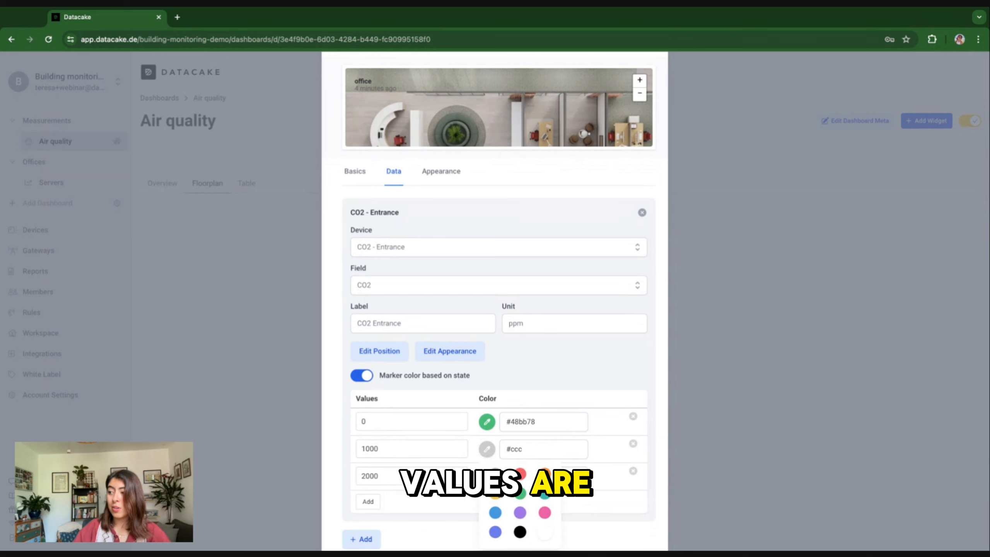
pyautogui.click(487, 476)
pyautogui.click(520, 500)
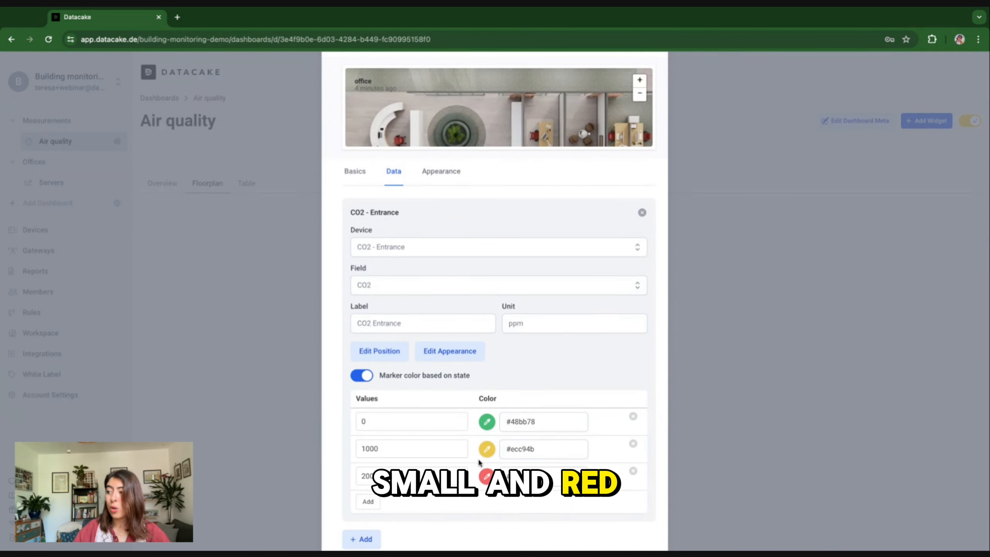
pyautogui.scroll(1, 478, 462)
pyautogui.click(641, 122)
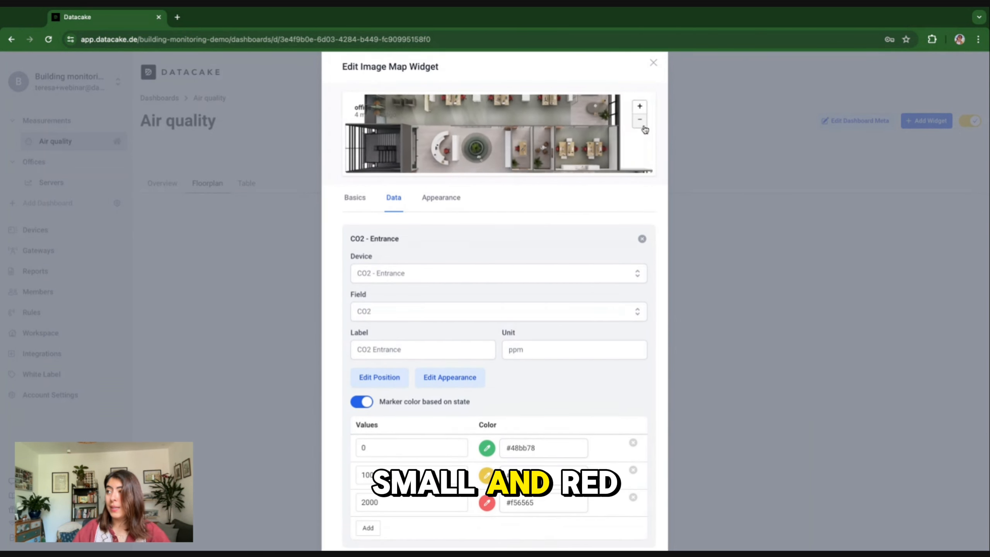
pyautogui.click(643, 124)
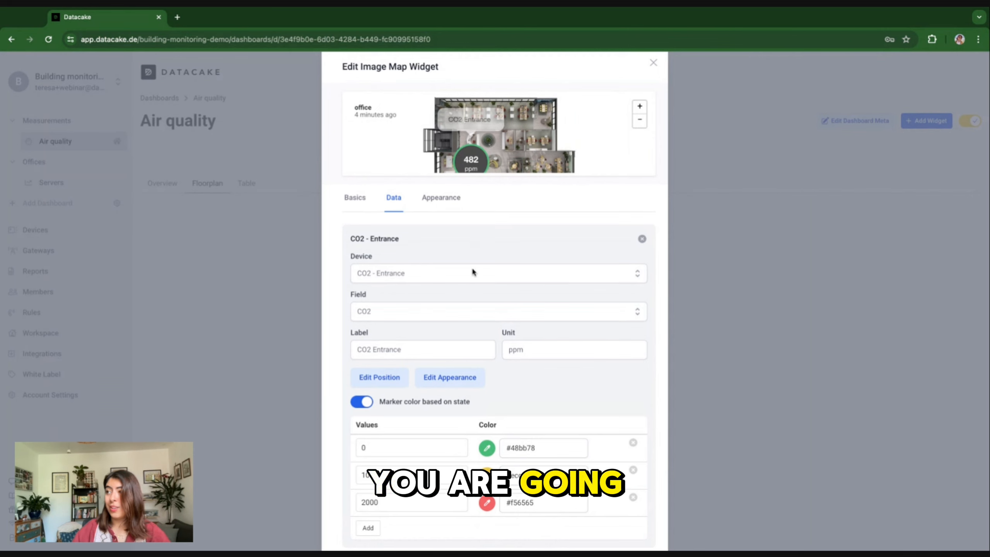
pyautogui.scroll(-3, 463, 312)
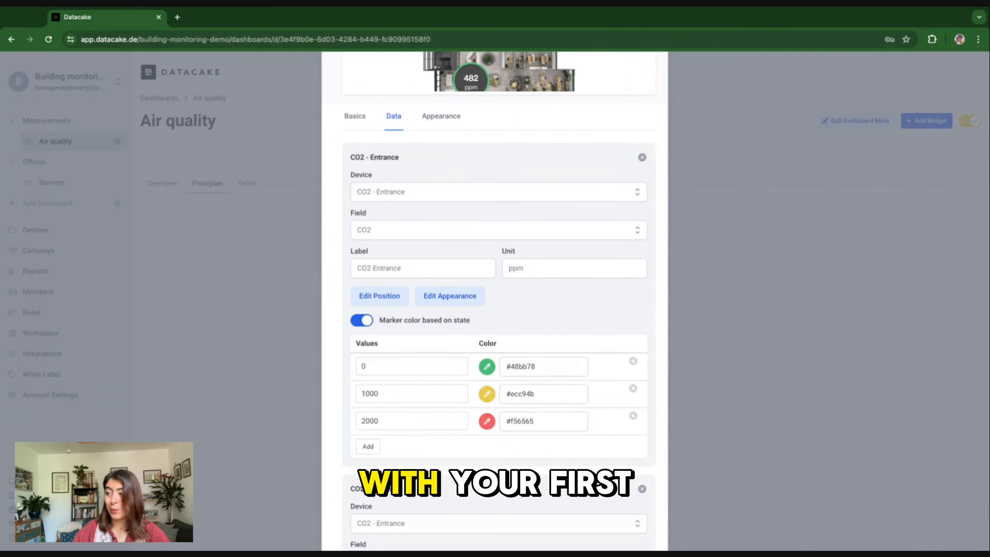
# Step: Bind the second marker to CO2 - Right Exit's CO2 field, labelled 'CO2 Exit' with unit ppm
pyautogui.scroll(-5, 477, 415)
pyautogui.click(420, 375)
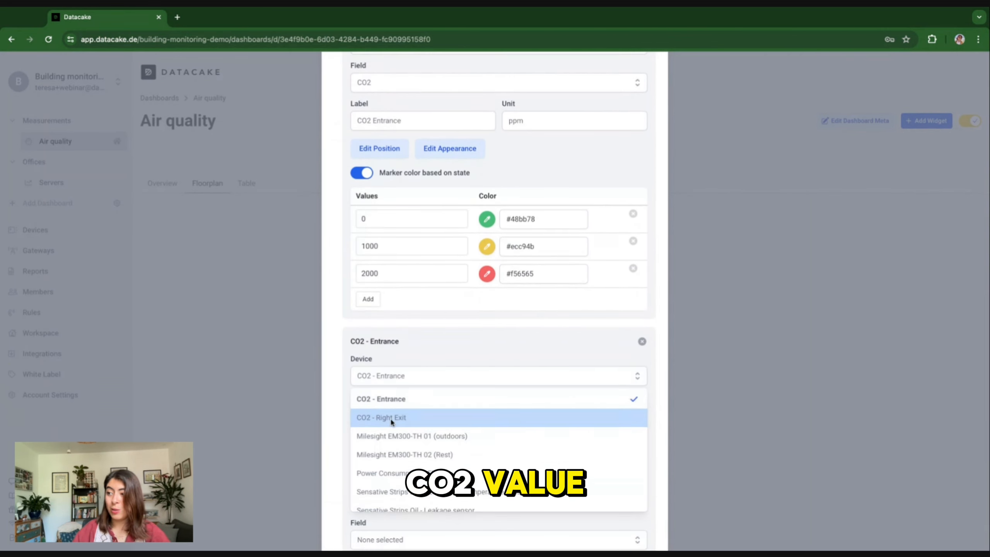
pyautogui.click(390, 422)
pyautogui.click(404, 414)
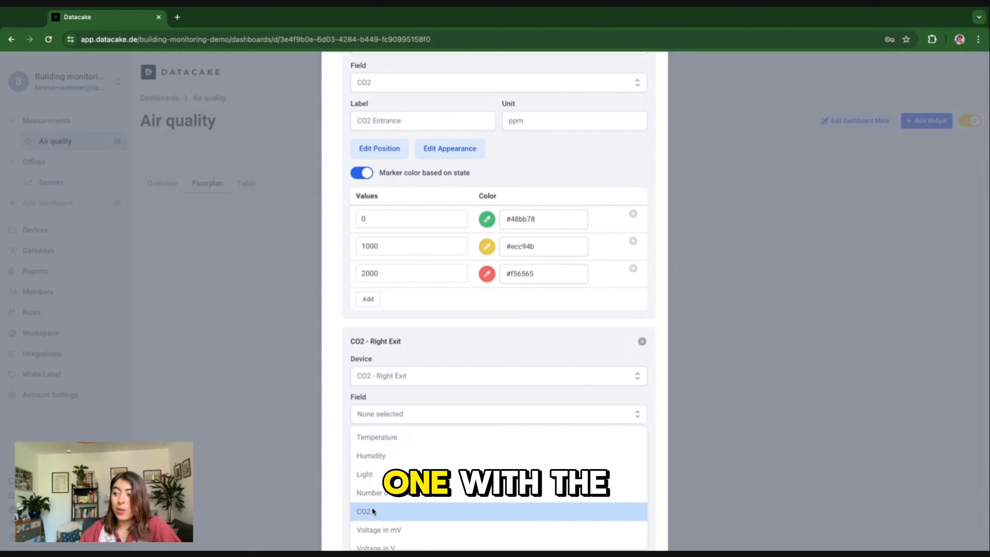
pyautogui.click(373, 509)
pyautogui.click(388, 452)
pyautogui.write('CO2 Exit')
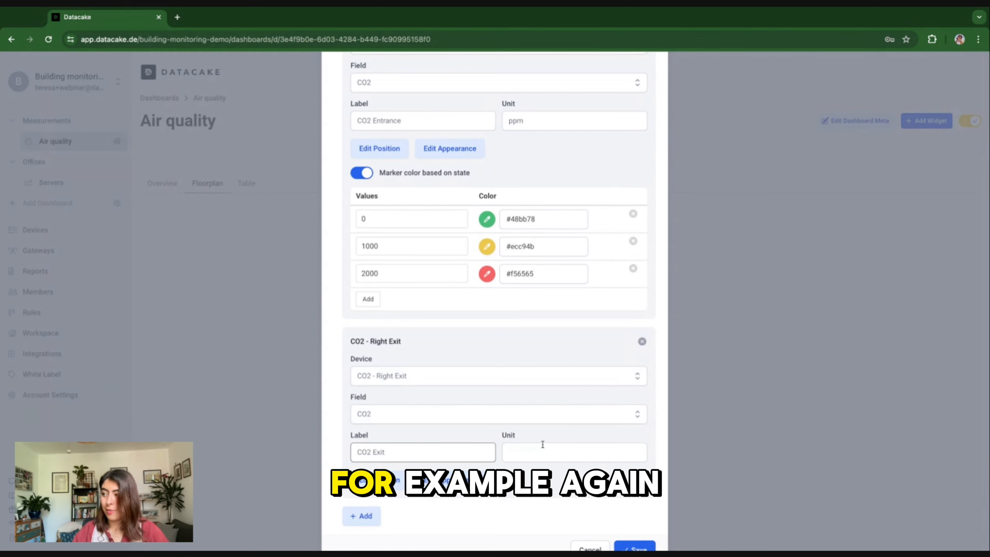
pyautogui.click(547, 445)
pyautogui.write('ppm')
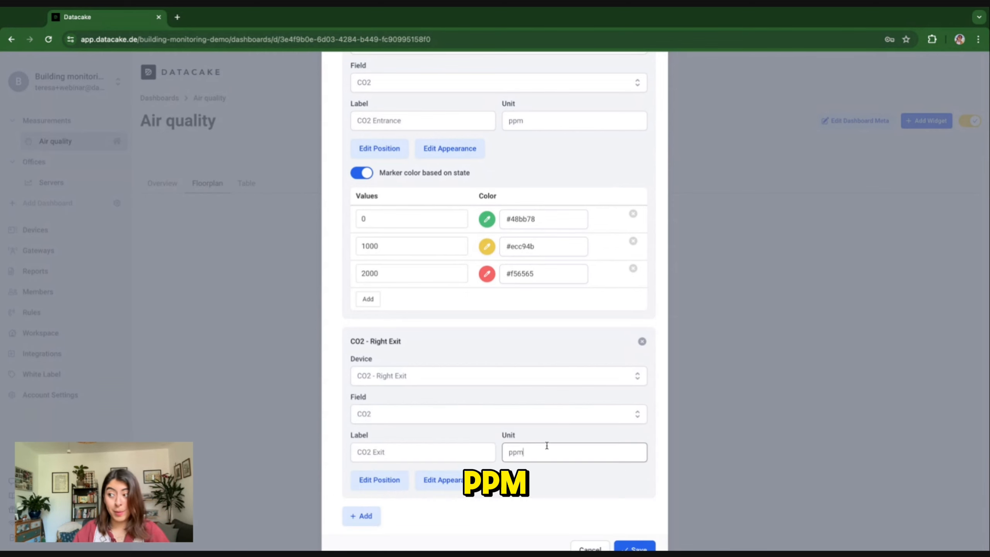
# Step: Position the 584 ppm CO2 Exit marker in the floorplan's upper office area
pyautogui.click(401, 486)
pyautogui.scroll(-6, 439, 430)
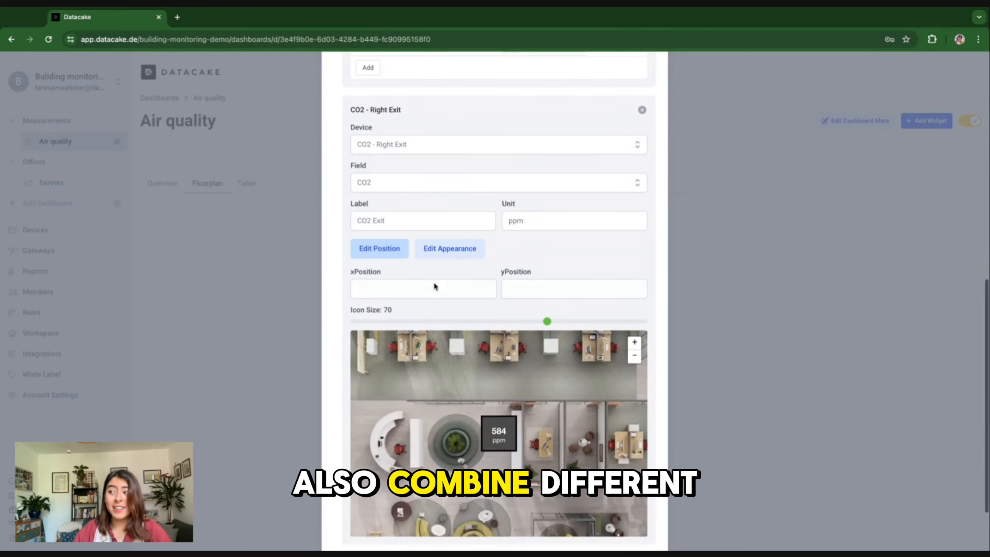
pyautogui.scroll(-2, 435, 286)
pyautogui.click(634, 297)
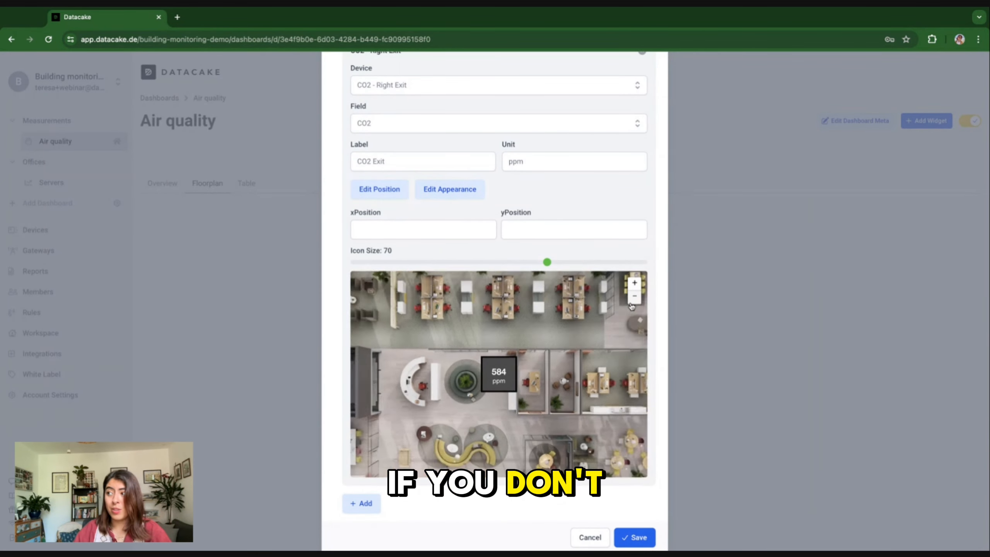
pyautogui.click(633, 300)
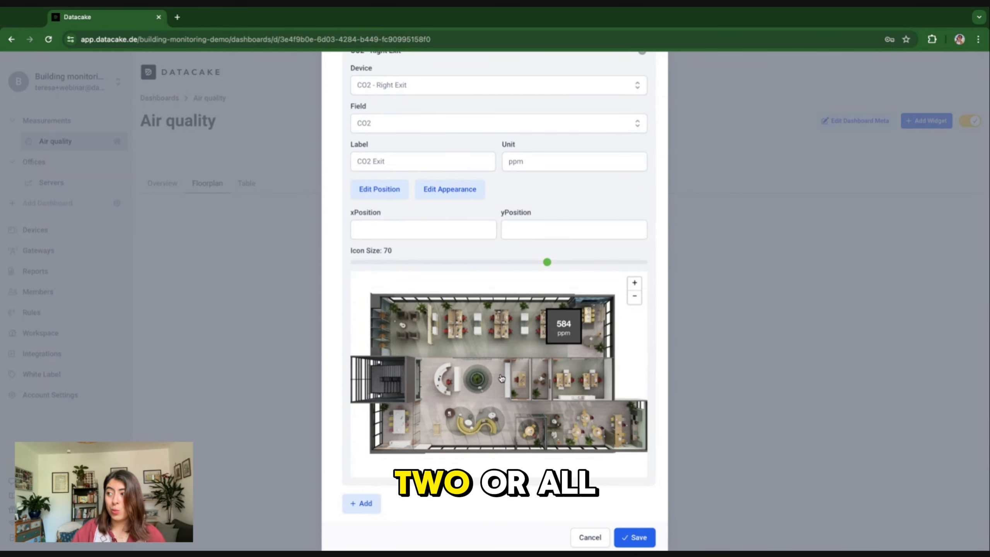
pyautogui.moveTo(552, 322); pyautogui.dragTo(548, 320)
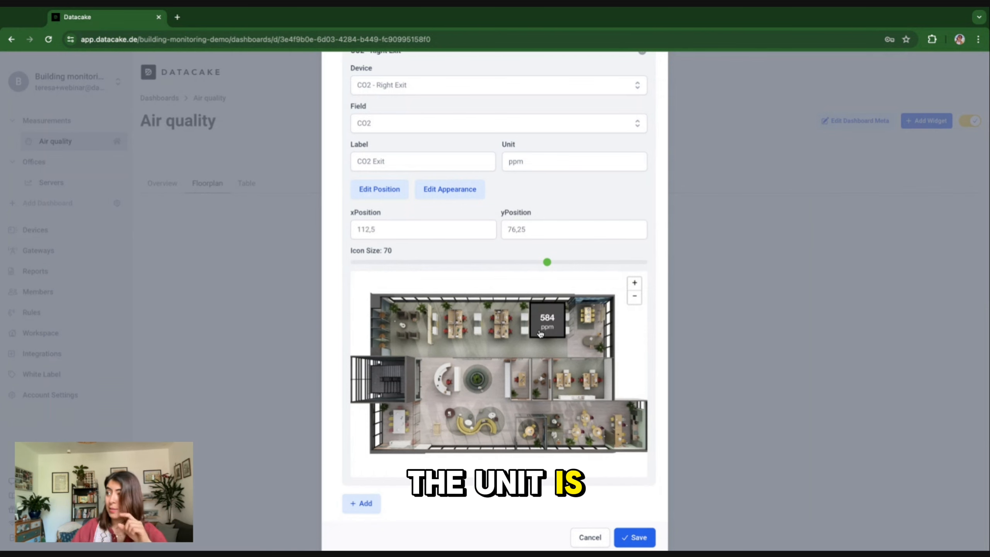
pyautogui.scroll(2, 540, 334)
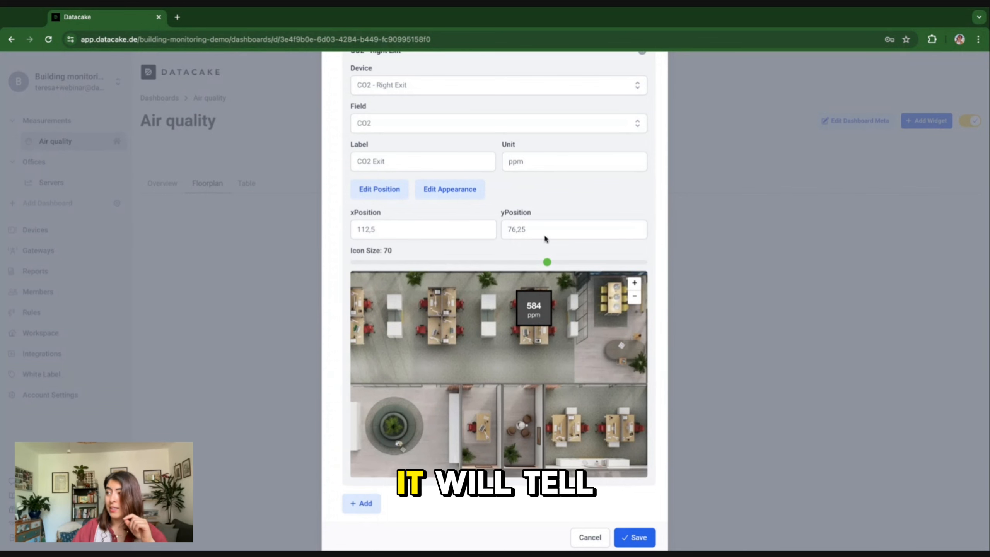
pyautogui.click(440, 189)
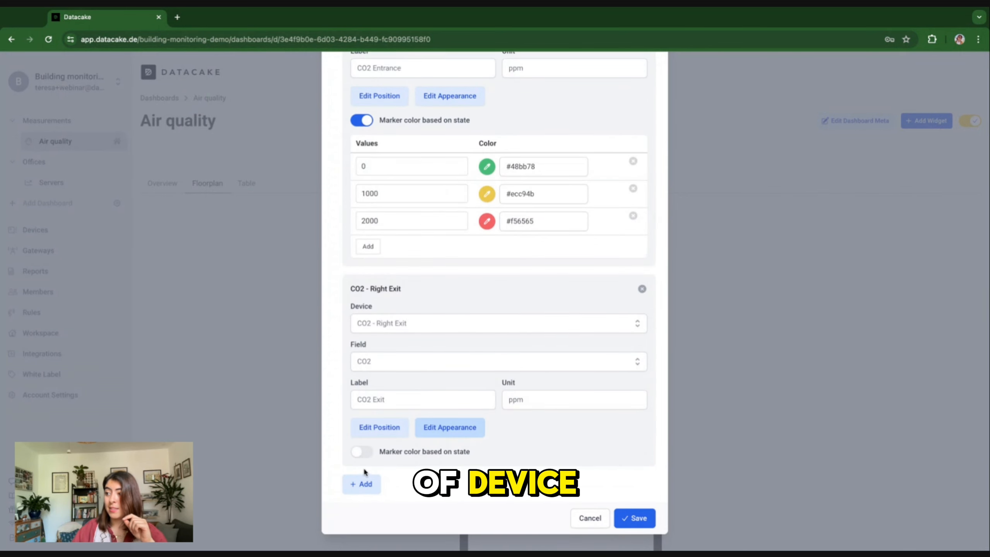
# Step: Enable state-based marker colours with thresholds at 0, 1000 and 2000 ppm
pyautogui.click(362, 453)
pyautogui.click(368, 523)
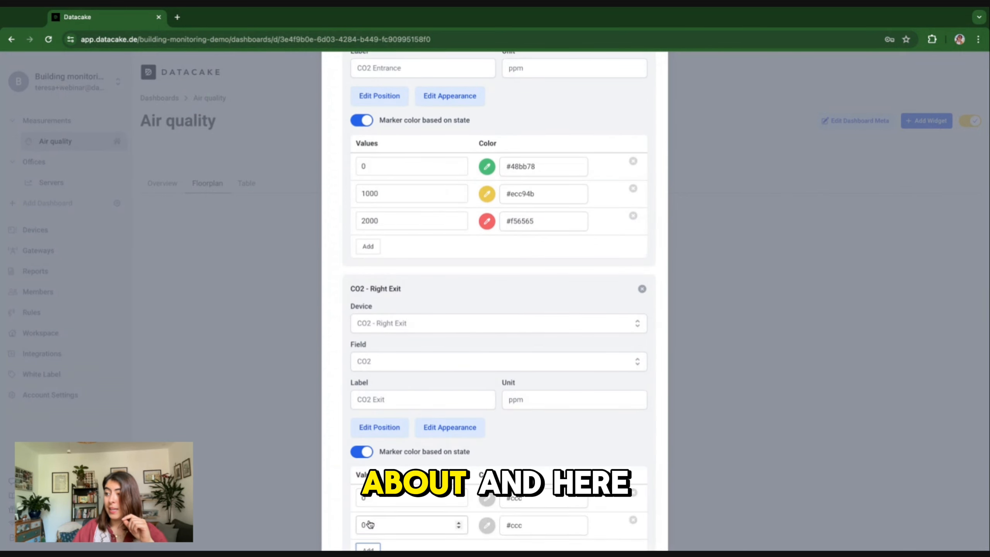
pyautogui.scroll(-1, 370, 524)
pyautogui.click(369, 503)
pyautogui.click(359, 476)
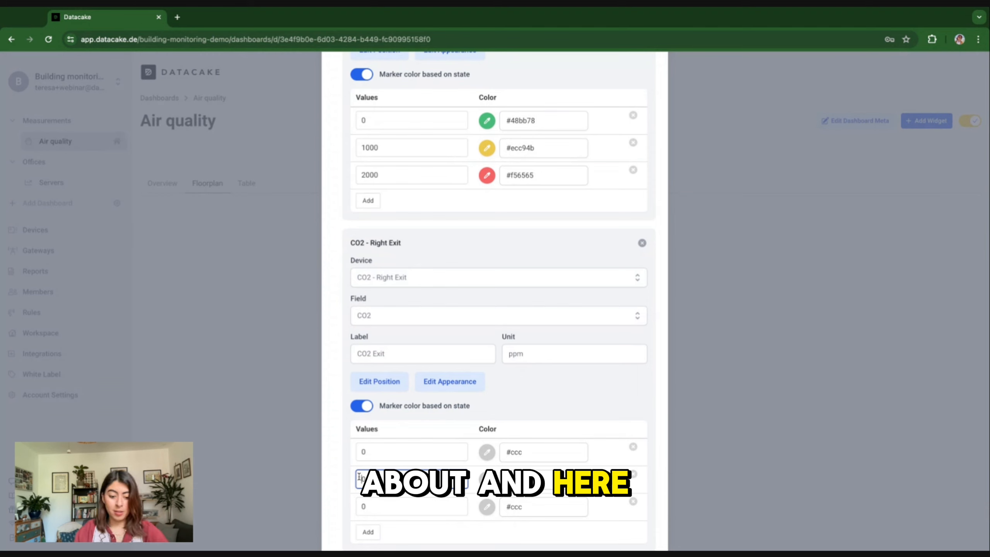
pyautogui.write('1002000')
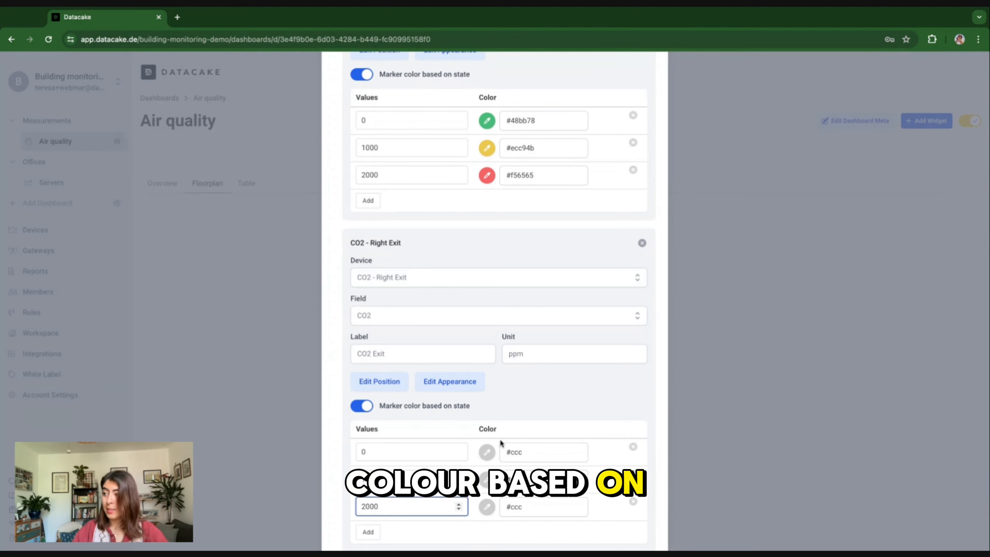
# Step: Colour the 0, 1000 and 2000 thresholds green, yellow and red, then save the image map
pyautogui.click(489, 455)
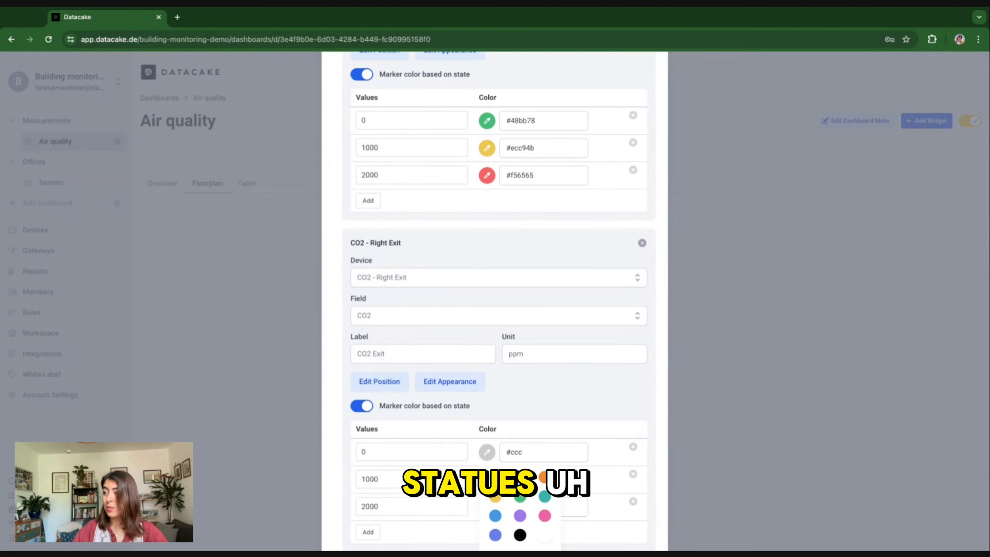
pyautogui.click(520, 473)
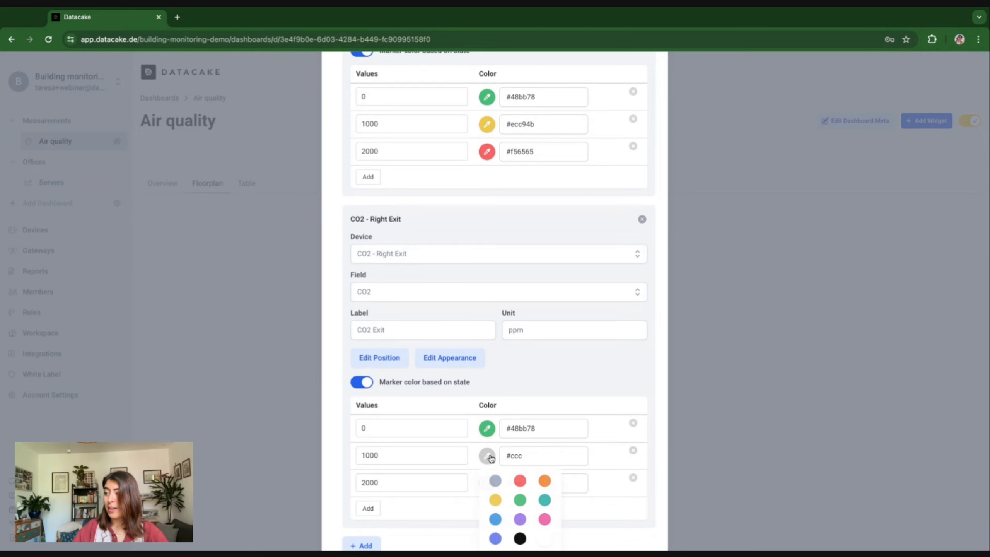
pyautogui.click(495, 501)
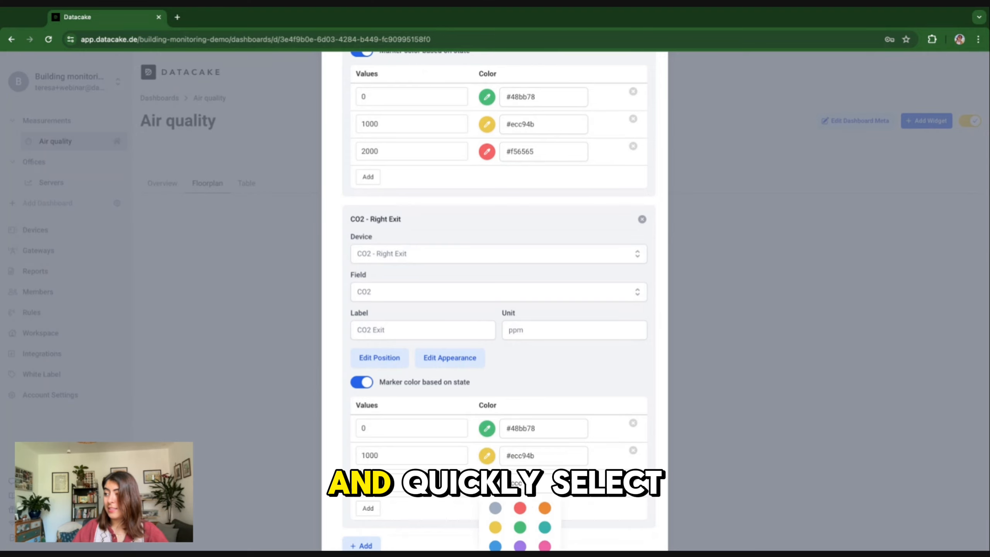
pyautogui.click(520, 508)
pyautogui.scroll(-2, 546, 507)
pyautogui.click(635, 519)
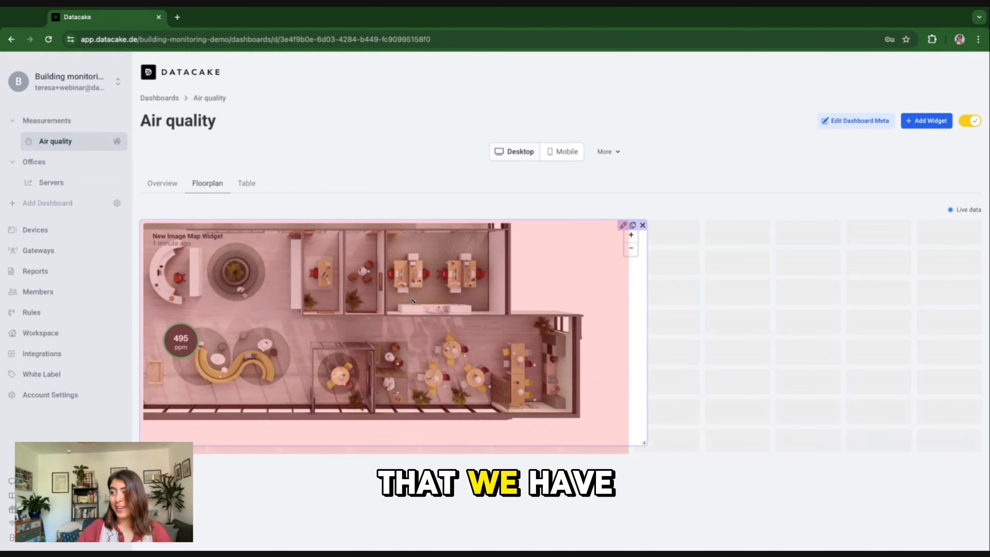
# Step: Enlarge the floorplan widget, set its initial zoom level to 2.5, and save it
pyautogui.moveTo(622, 442); pyautogui.dragTo(697, 483)
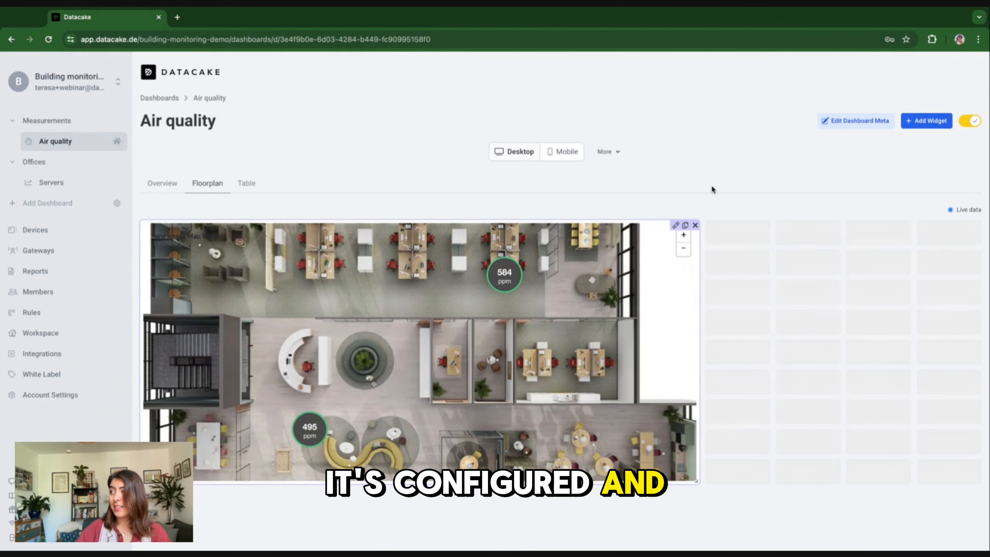
pyautogui.click(675, 226)
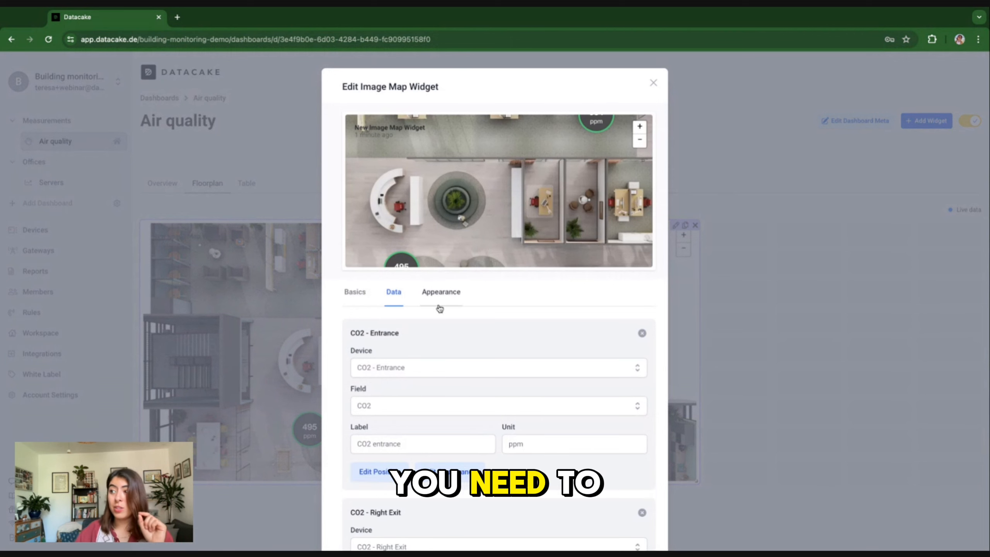
pyautogui.click(441, 299)
pyautogui.scroll(-1, 549, 420)
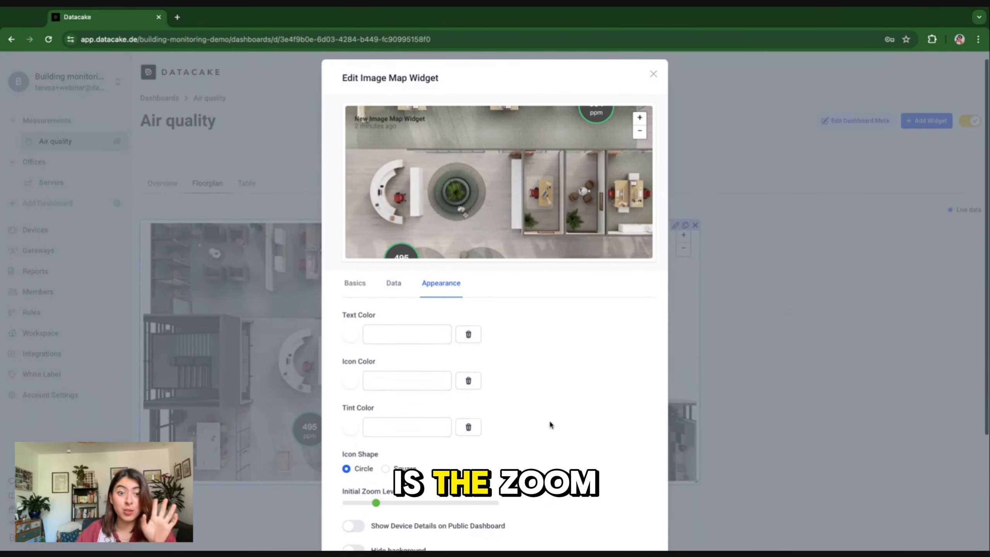
pyautogui.scroll(-1, 549, 423)
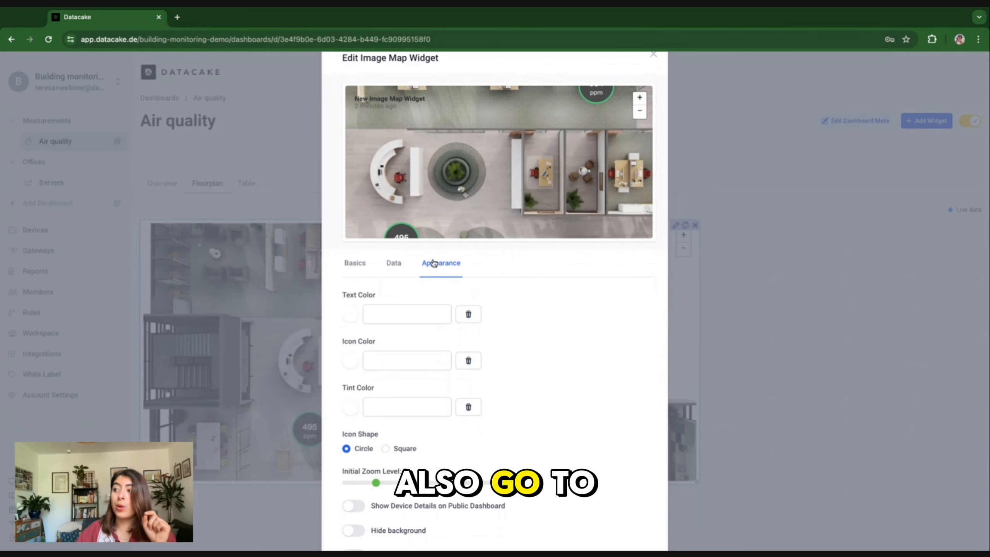
pyautogui.moveTo(375, 484); pyautogui.dragTo(372, 484)
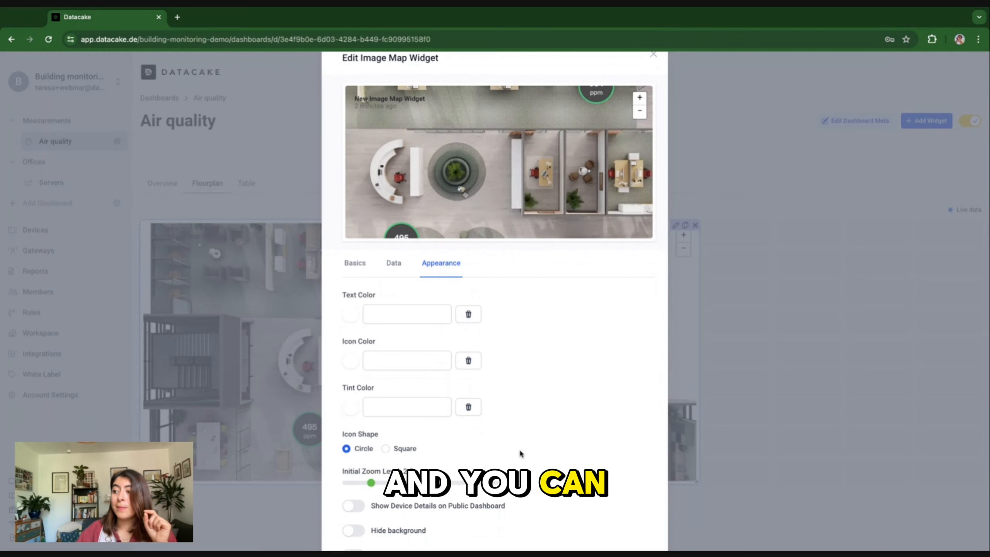
pyautogui.scroll(-3, 520, 451)
pyautogui.scroll(-2, 519, 449)
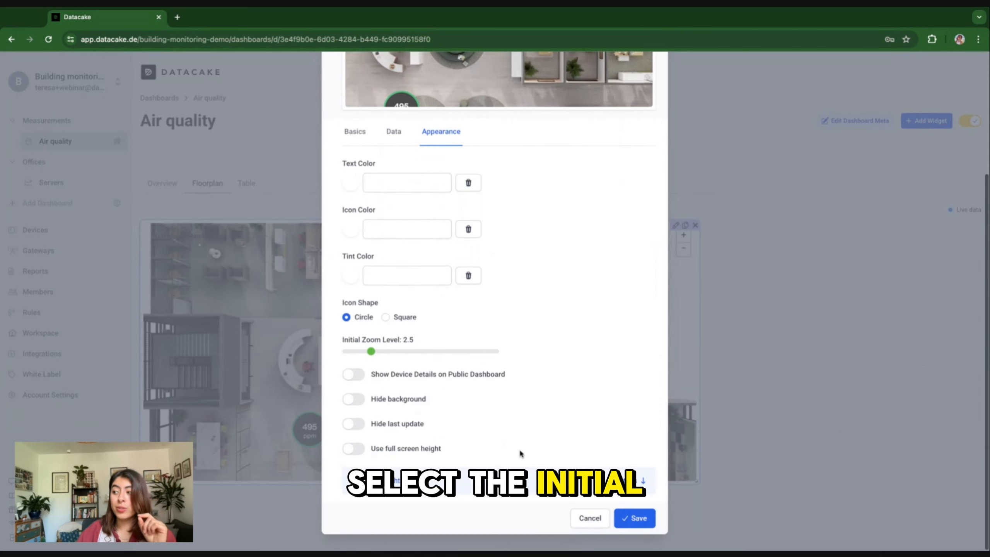
pyautogui.click(635, 519)
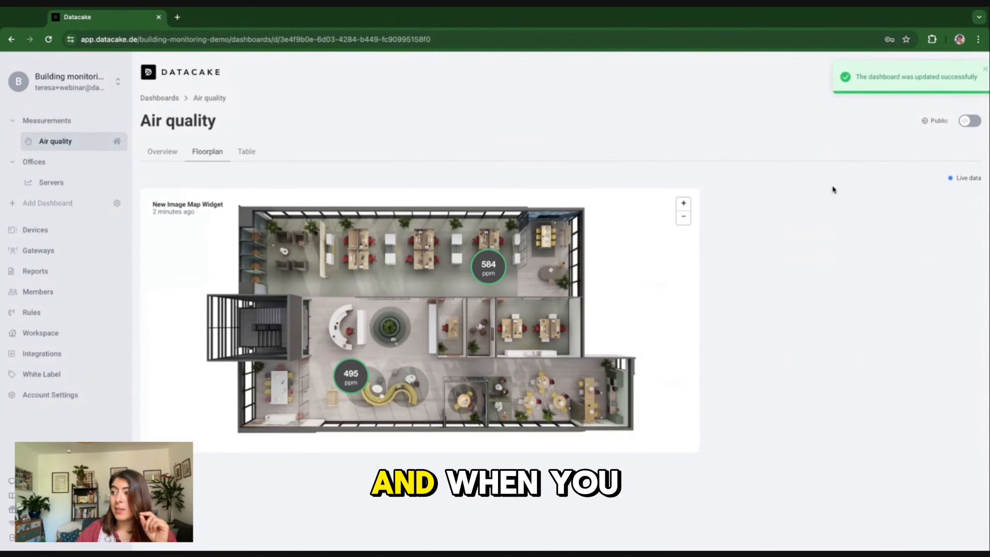
# Step: Show the marker labels: 584 ppm reads 'CO exit', 495 ppm reads 'CO2 entrance'
pyautogui.click(488, 265)
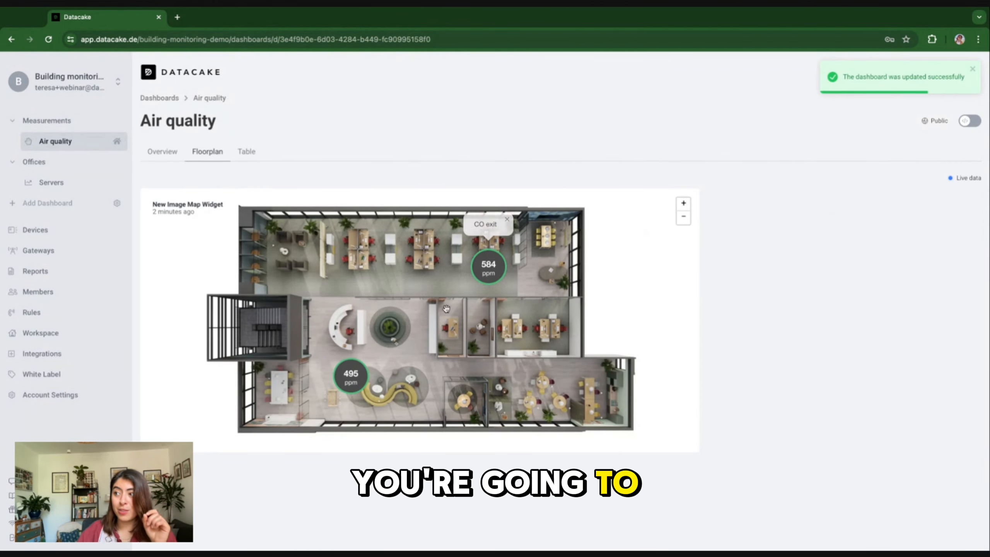
pyautogui.moveTo(505, 266)
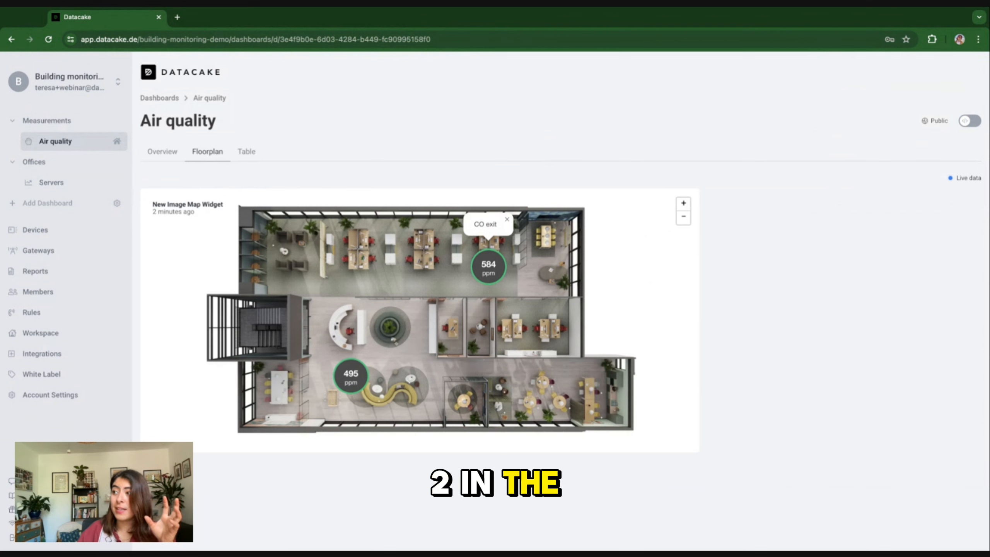
pyautogui.moveTo(352, 382)
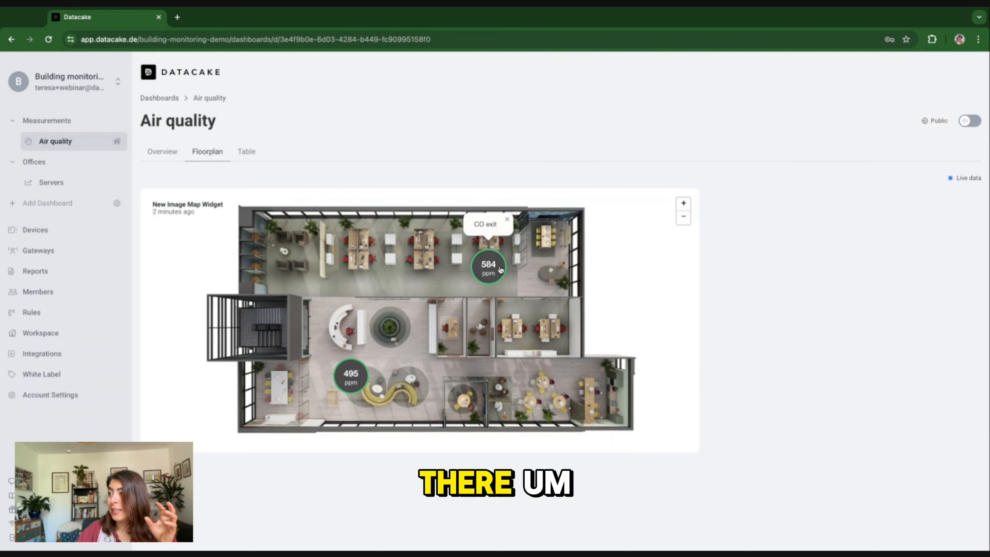
# Step: In the widget's Data settings, change the CO2 - Right Exit label to 'CO2 exit' and save
pyautogui.click(970, 120)
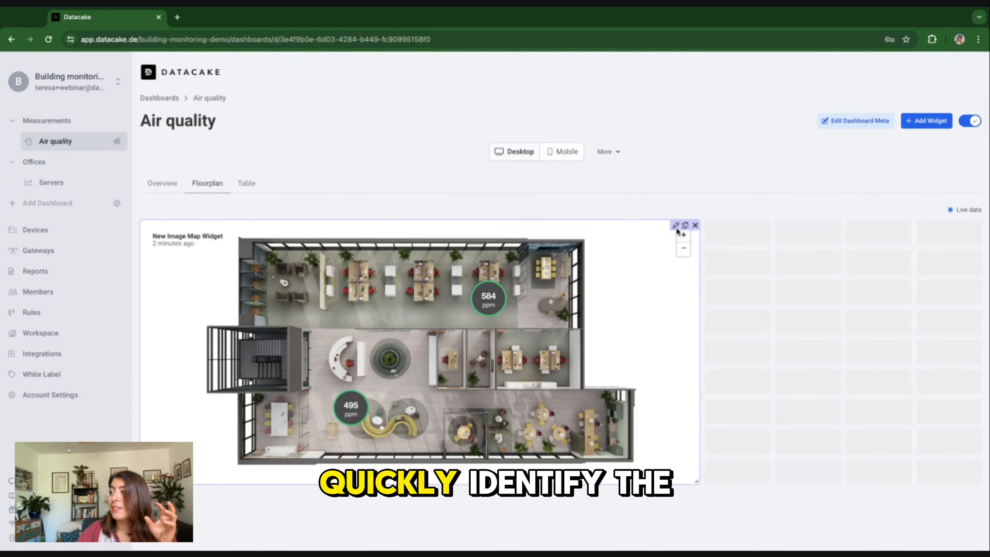
pyautogui.click(675, 225)
pyautogui.click(393, 323)
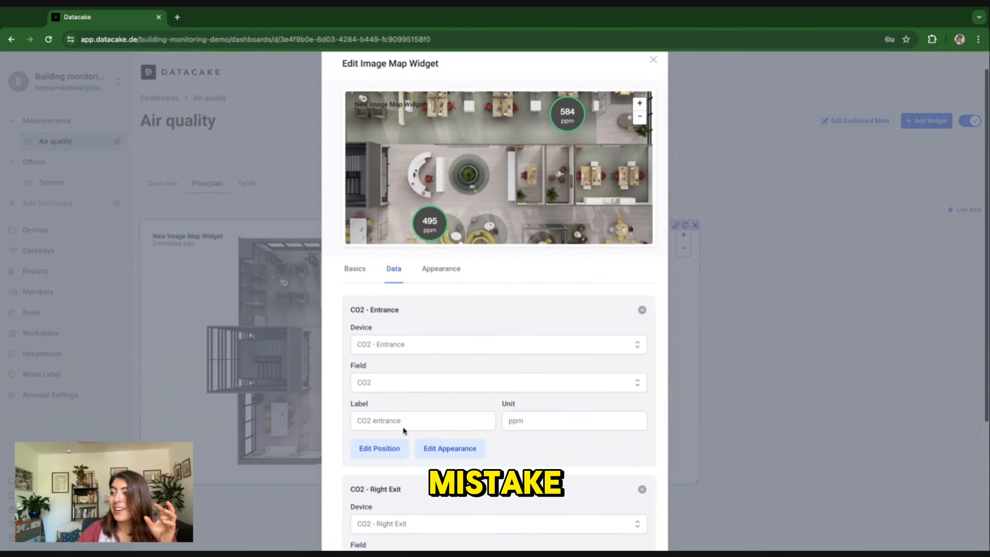
pyautogui.scroll(-5, 394, 439)
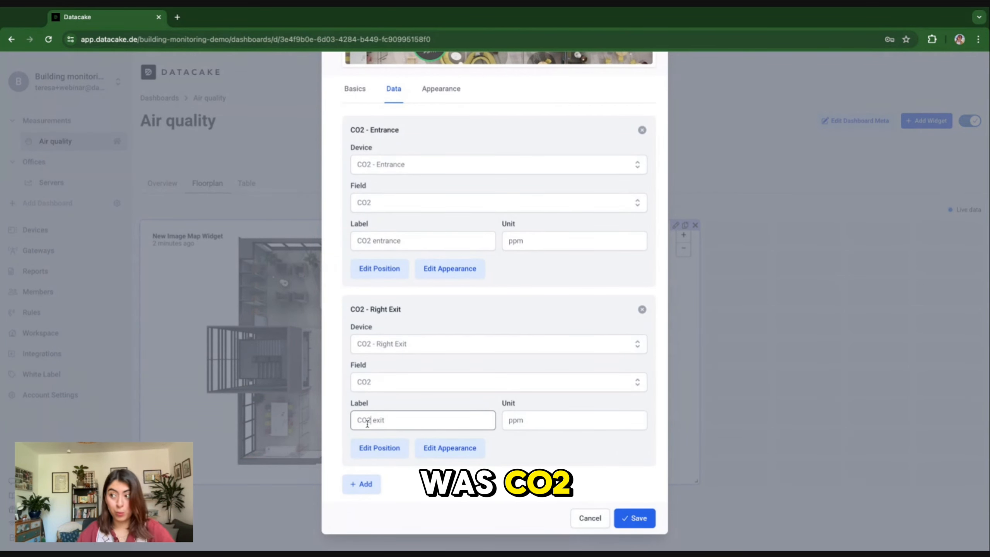
pyautogui.click(637, 518)
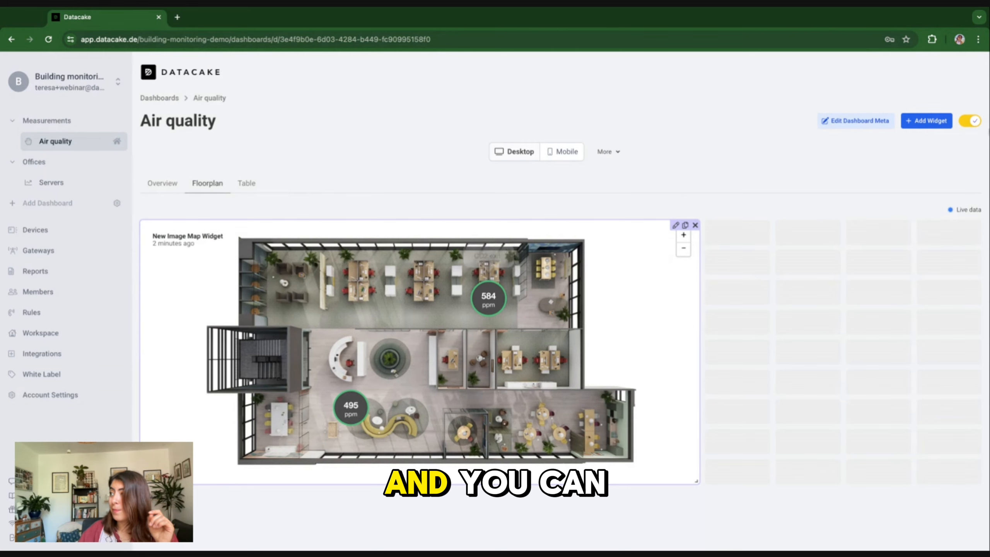
# Step: Leave edit mode and review the 584 ppm Right Exit sensor's details
pyautogui.click(971, 121)
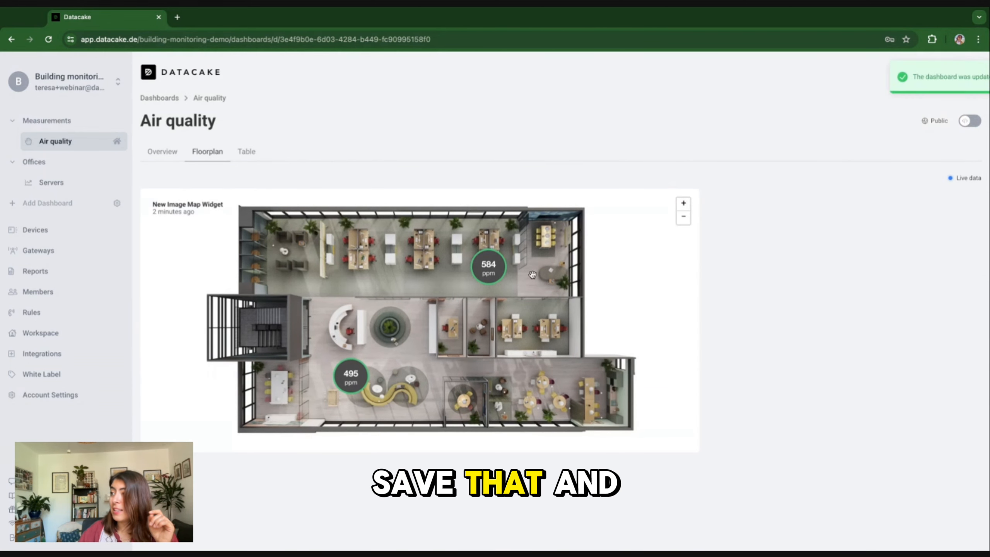
pyautogui.click(490, 271)
pyautogui.scroll(-2, 917, 272)
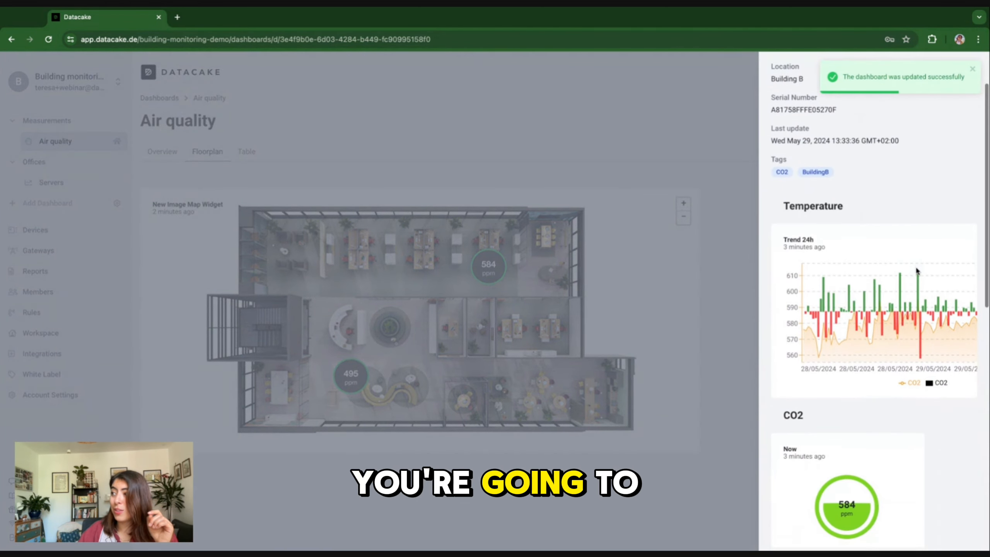
pyautogui.scroll(2, 917, 271)
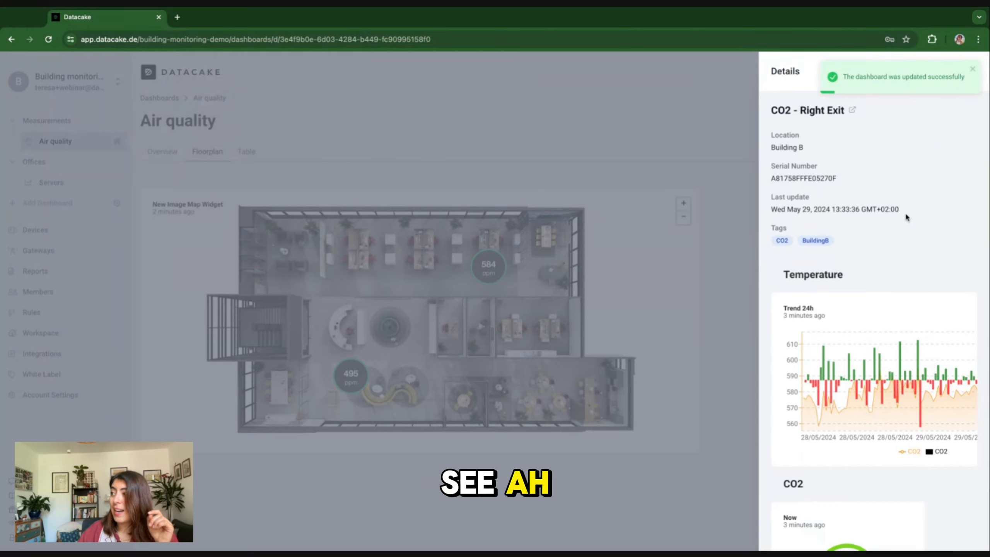
pyautogui.scroll(-1, 905, 212)
pyautogui.scroll(-10, 905, 212)
pyautogui.scroll(6, 916, 175)
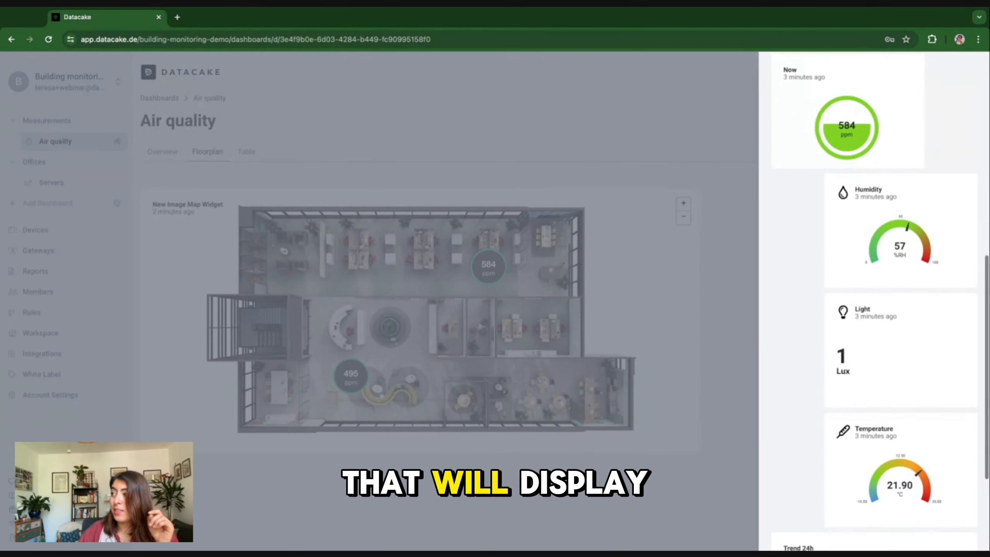
pyautogui.scroll(3, 938, 110)
pyautogui.click(970, 72)
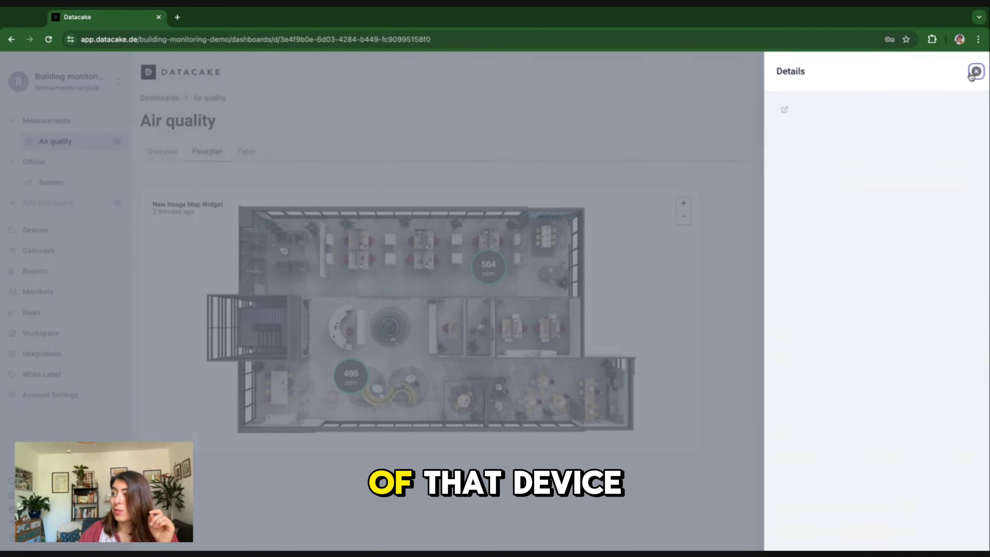
# Step: Review the 495 ppm entrance sensor's details, then close them
pyautogui.click(351, 373)
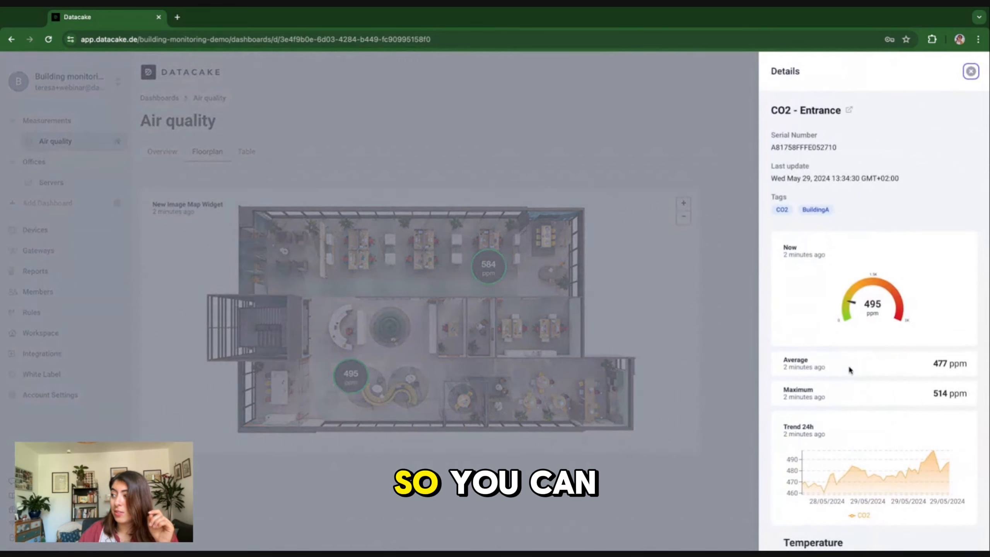
pyautogui.scroll(-2, 862, 386)
pyautogui.scroll(-4, 921, 404)
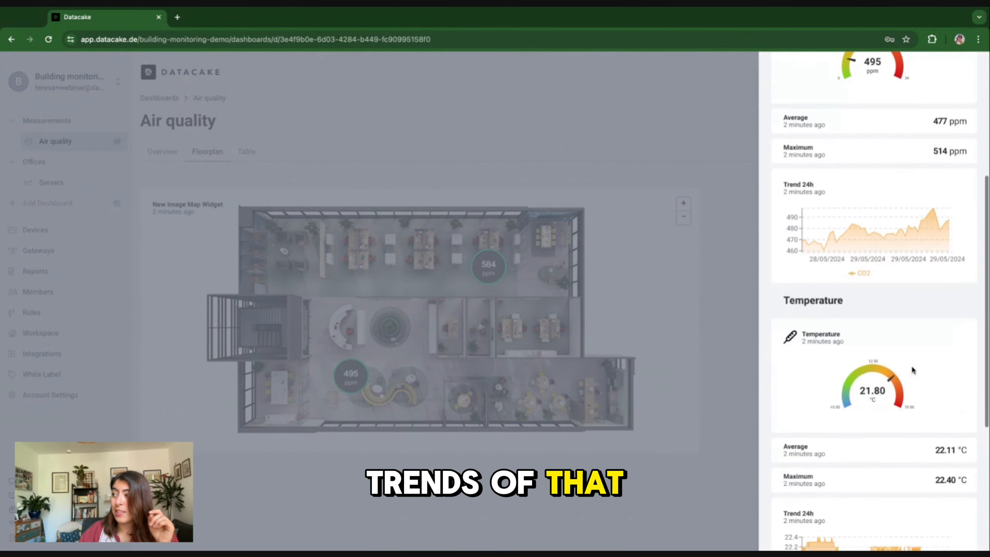
pyautogui.scroll(6, 911, 369)
pyautogui.click(971, 71)
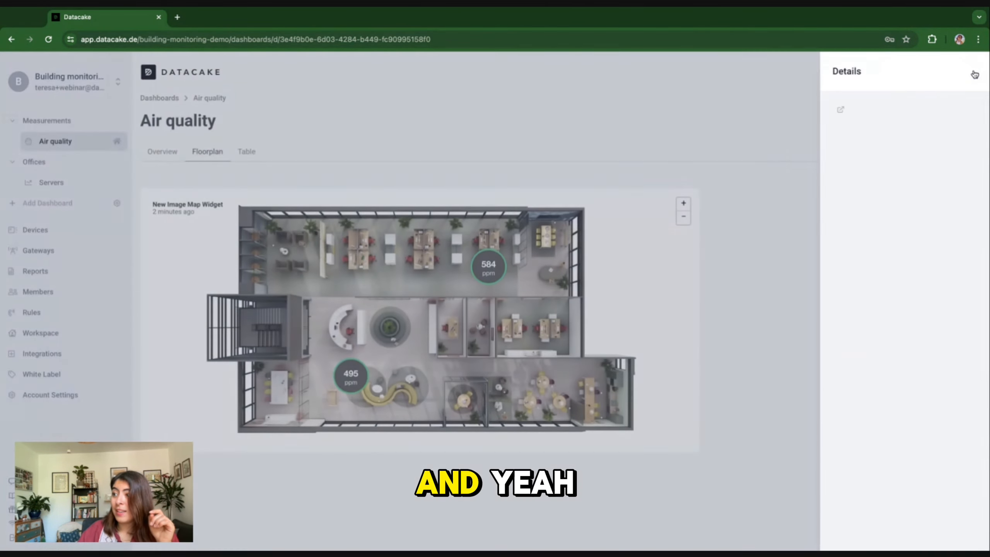
# Step: Move between the Overview and Floorplan pages, ending on Overview in edit mode
pyautogui.click(156, 156)
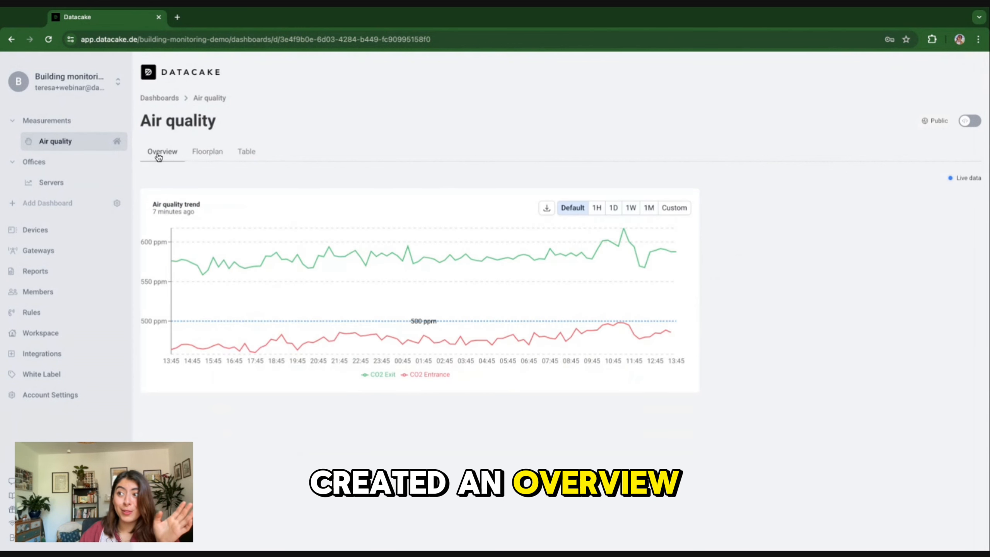
pyautogui.click(215, 158)
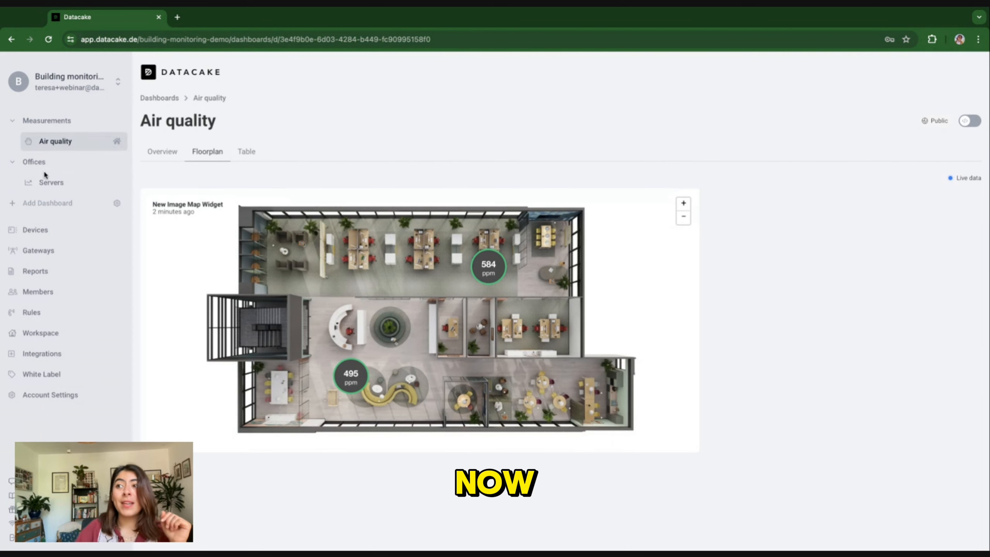
pyautogui.click(154, 153)
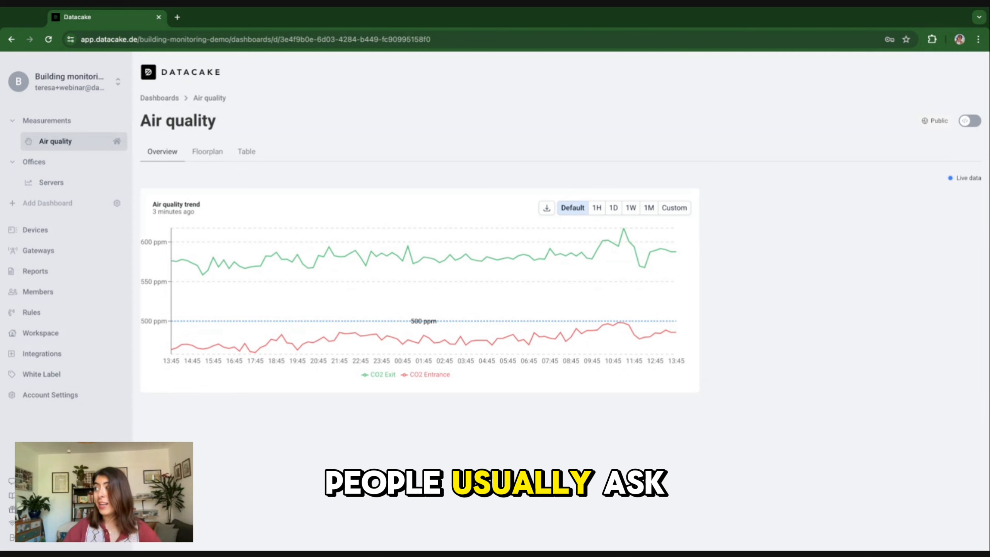
pyautogui.click(970, 120)
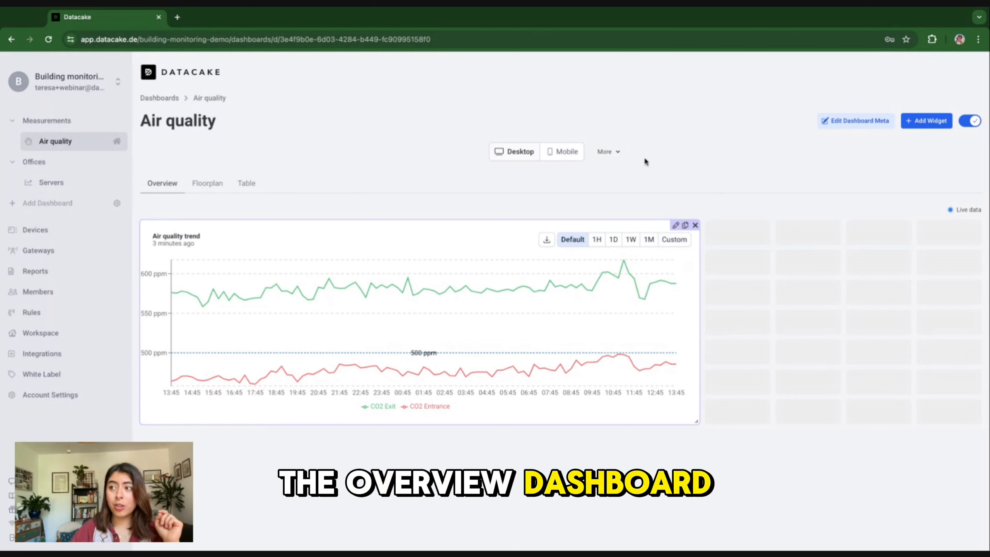
# Step: Use More > Copy dashboard on Air quality, leave edit mode, and go to Servers
pyautogui.click(617, 154)
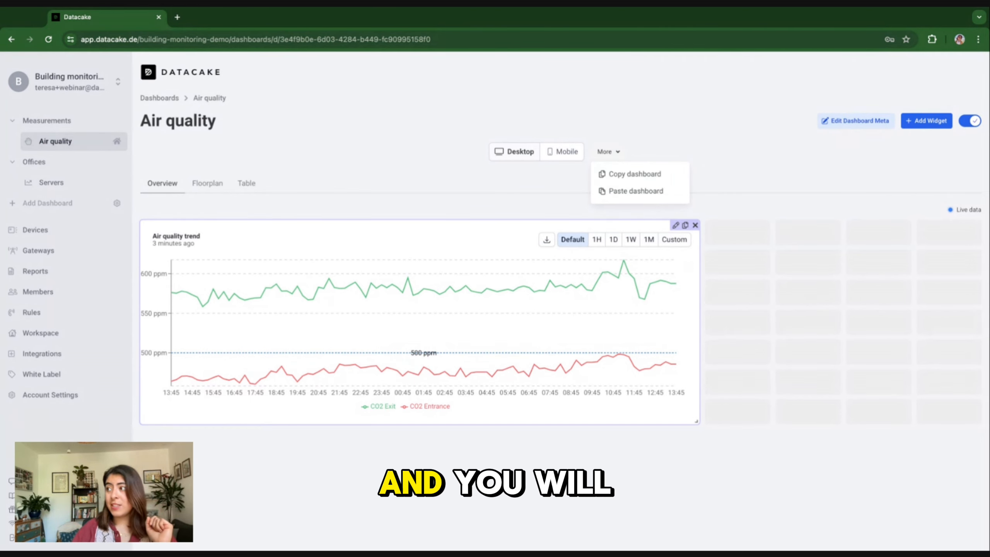
pyautogui.click(627, 175)
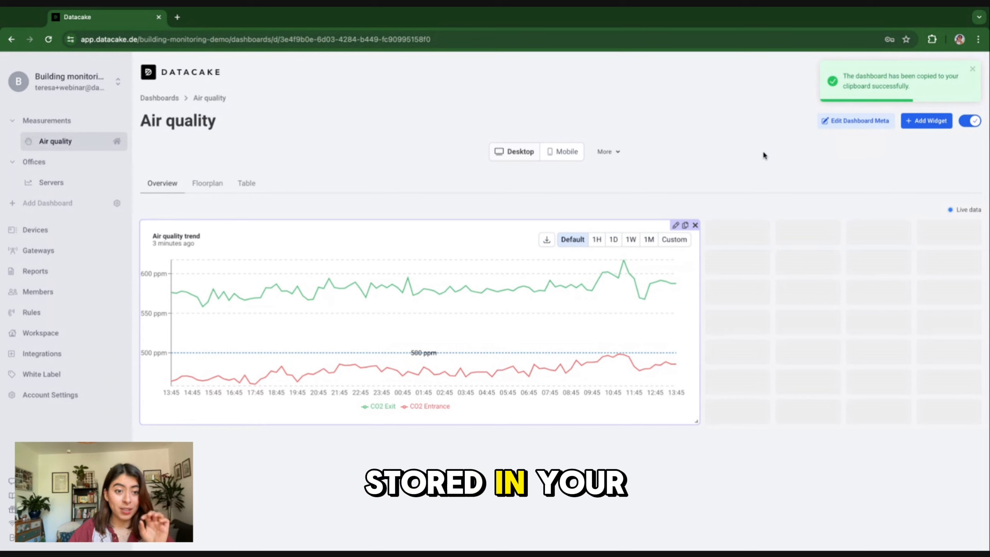
pyautogui.click(962, 119)
pyautogui.click(51, 183)
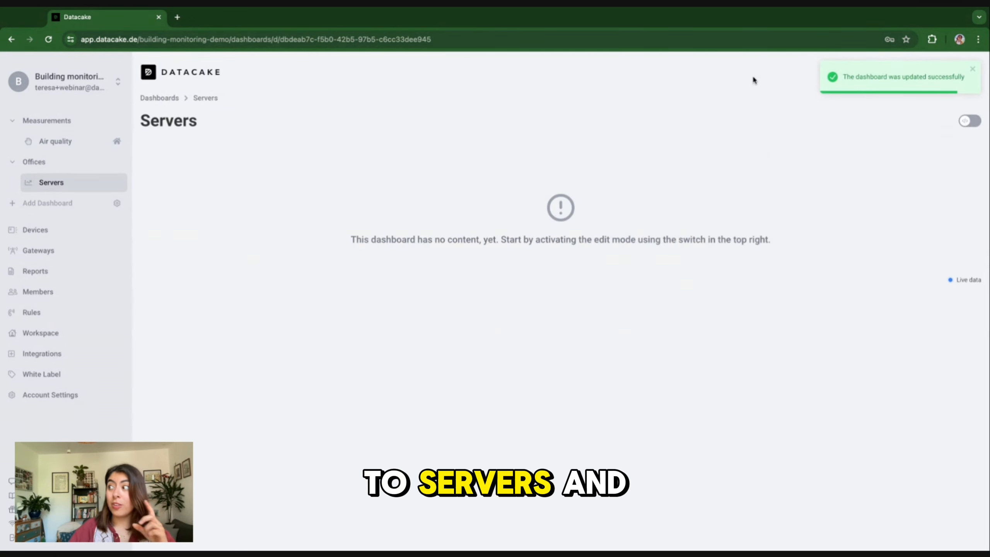
# Step: Paste the copied dashboard code into Servers, replacing its layout with the Air quality chart
pyautogui.click(971, 121)
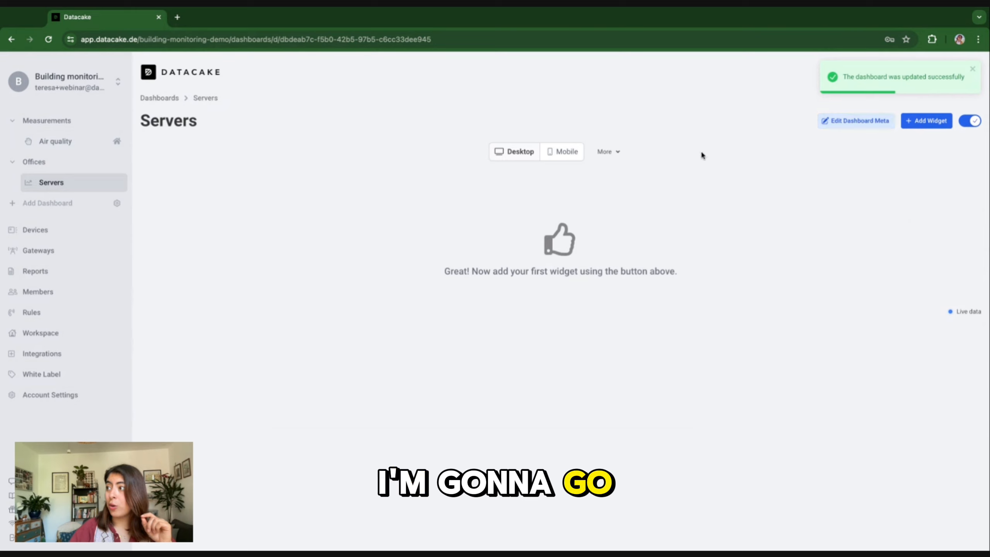
pyautogui.moveTo(605, 151)
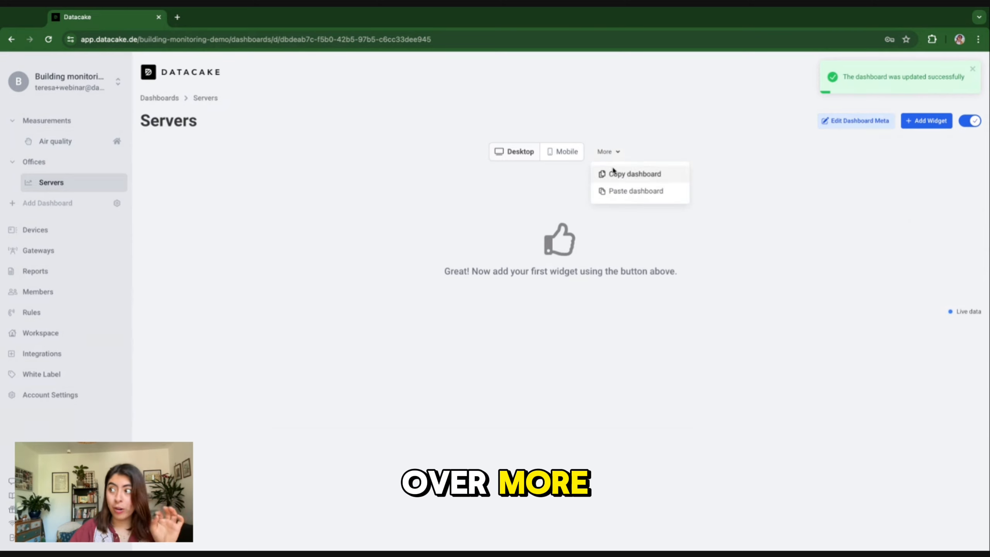
pyautogui.click(633, 192)
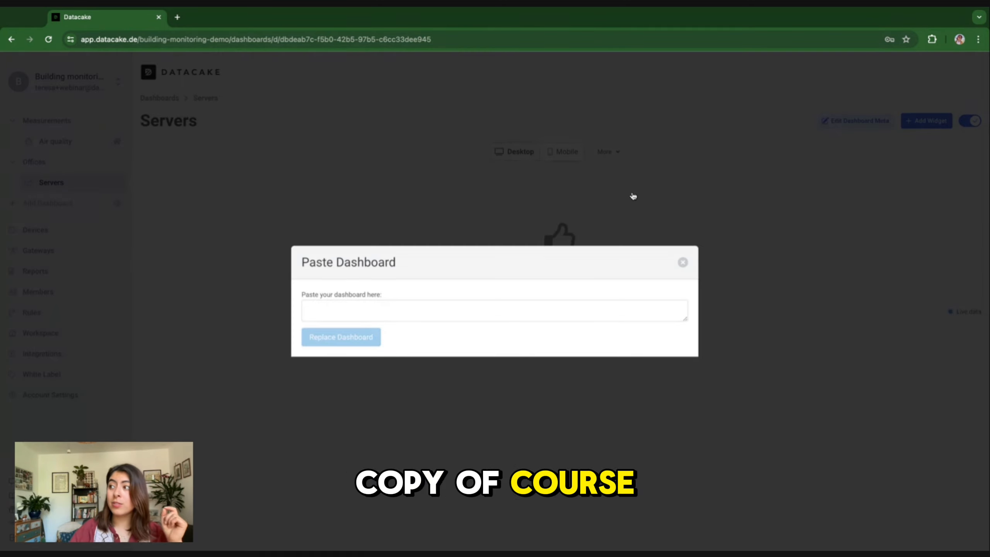
pyautogui.click(438, 317)
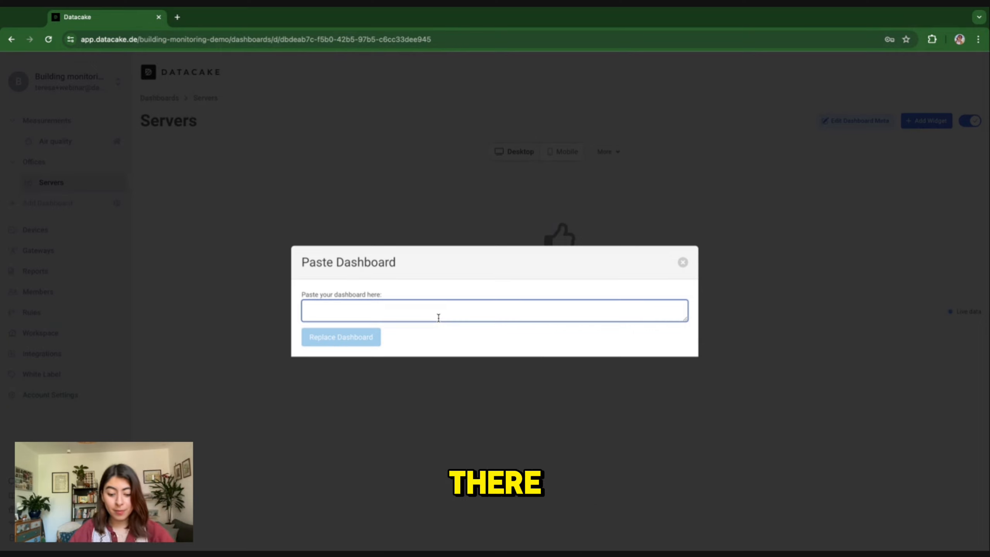
pyautogui.hotkey('ctrl', 'v')
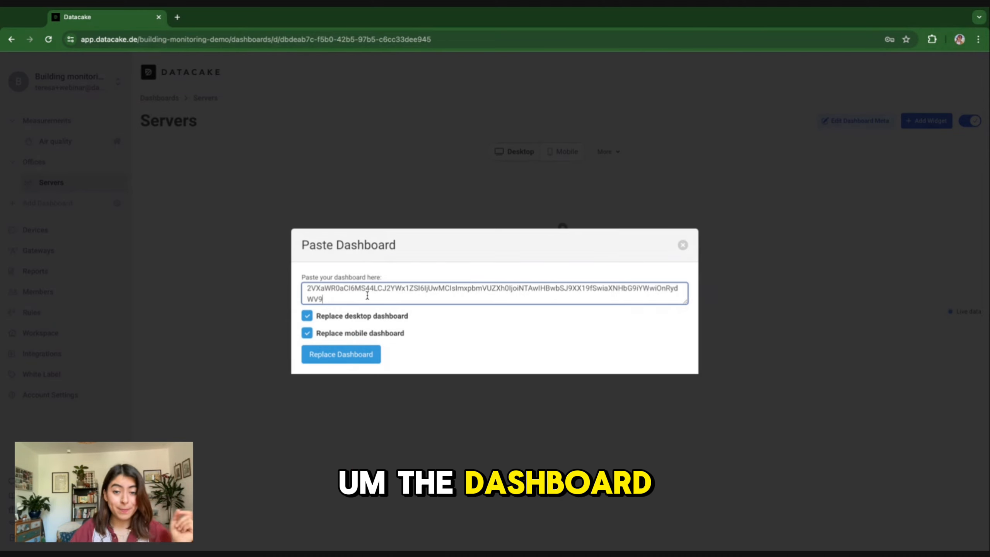
pyautogui.click(343, 353)
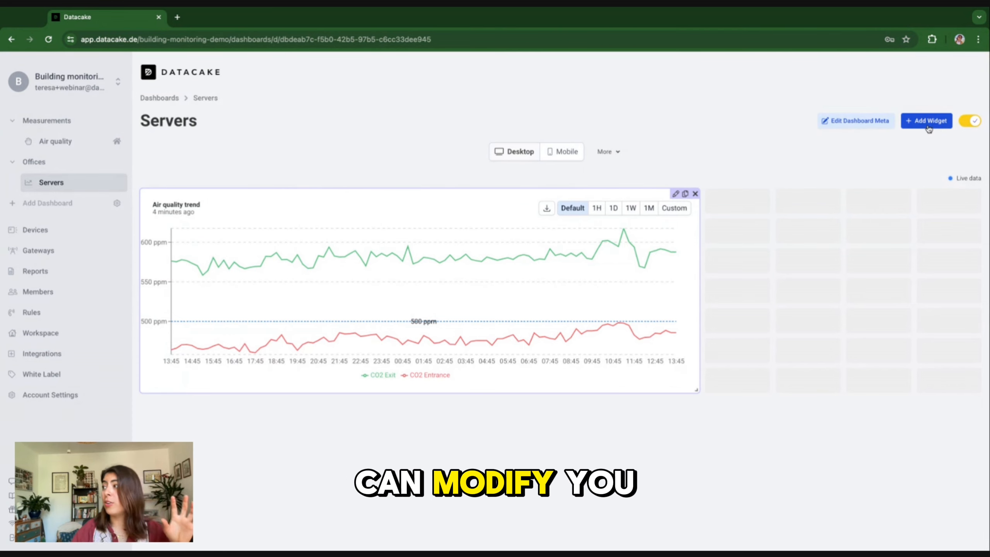
# Step: Set the first series to Milesight EM300-TH 01 Temperature, labelled 'Temperature entrance'
pyautogui.click(675, 193)
pyautogui.click(391, 353)
pyautogui.click(394, 366)
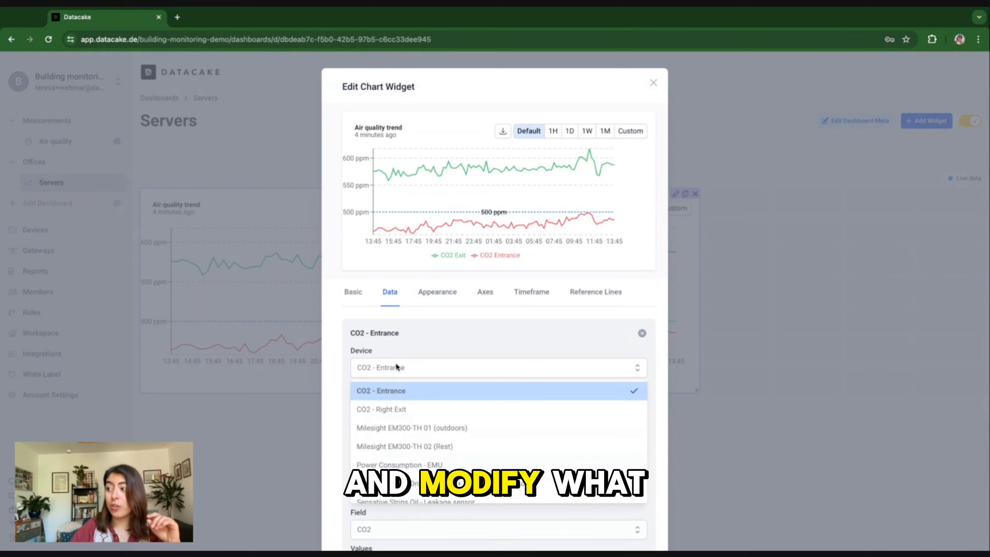
pyautogui.click(394, 429)
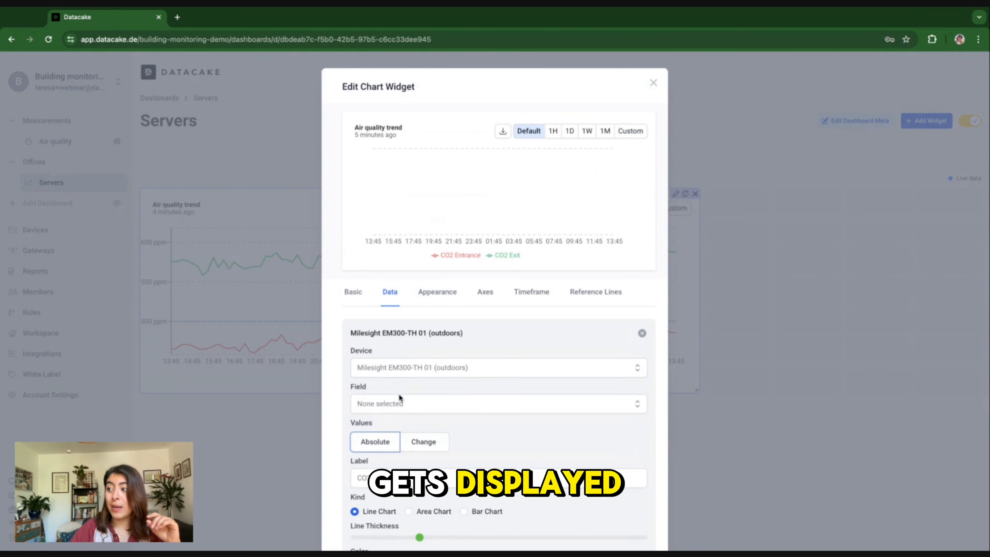
pyautogui.click(399, 403)
pyautogui.click(386, 433)
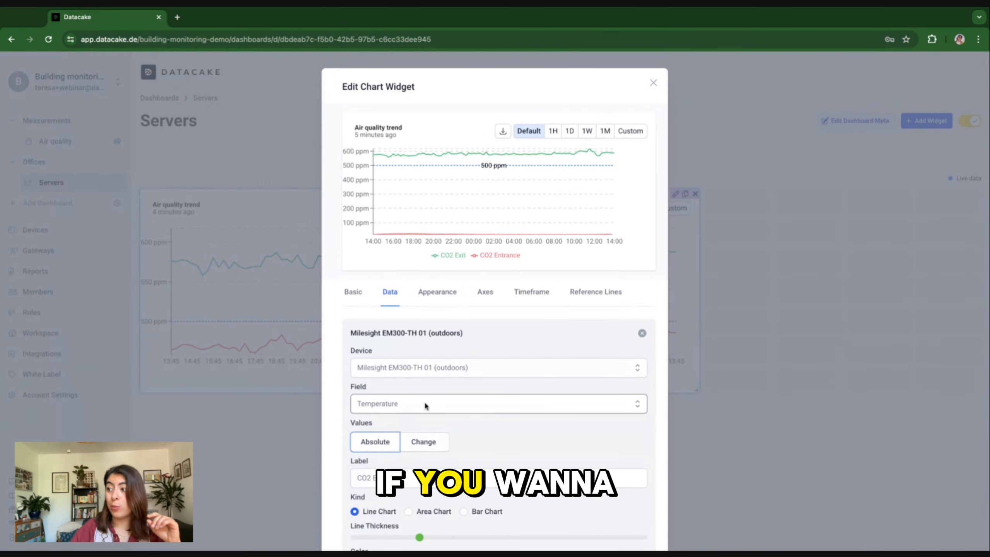
pyautogui.scroll(-2, 424, 401)
pyautogui.scroll(-3, 425, 406)
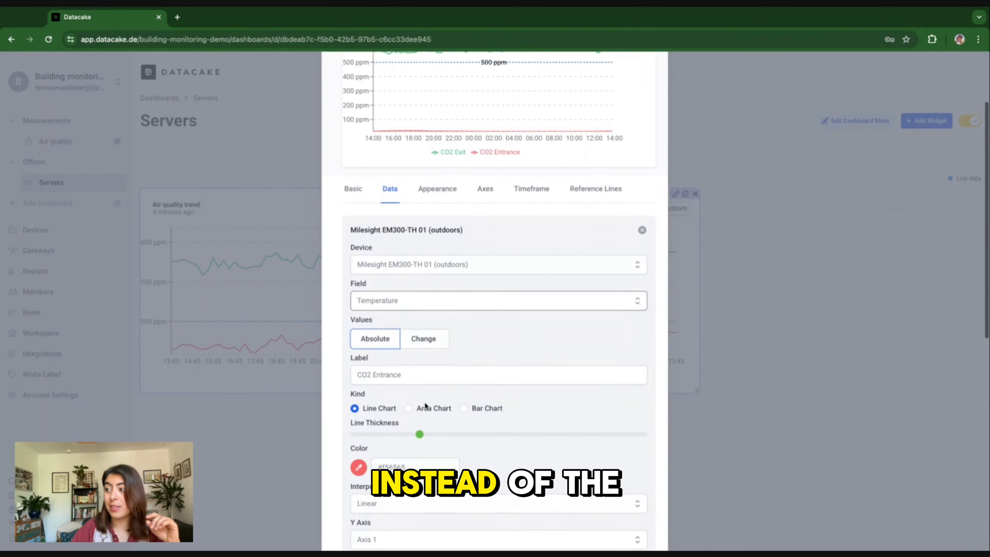
pyautogui.doubleClick(362, 370)
pyautogui.write('Temperature')
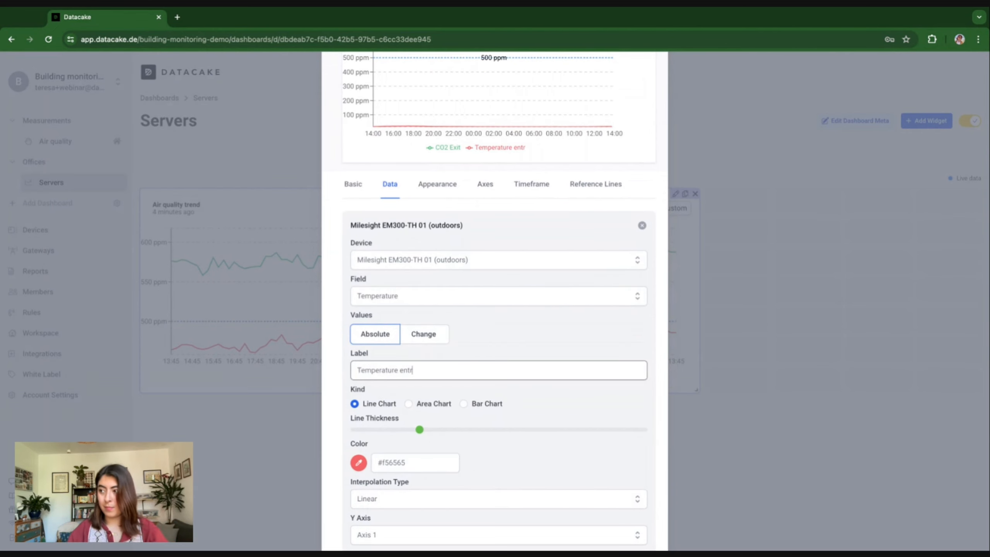
# Step: Set the second series to Milesight EM300-TH 02 Temperature, labelled 'Temperature exit', and save
pyautogui.scroll(3, 430, 320)
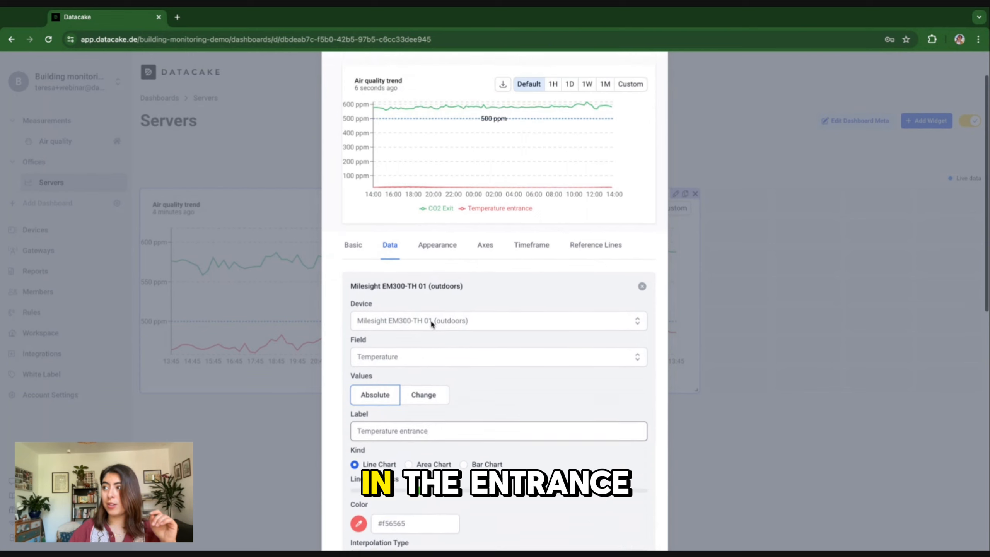
pyautogui.scroll(-6, 445, 186)
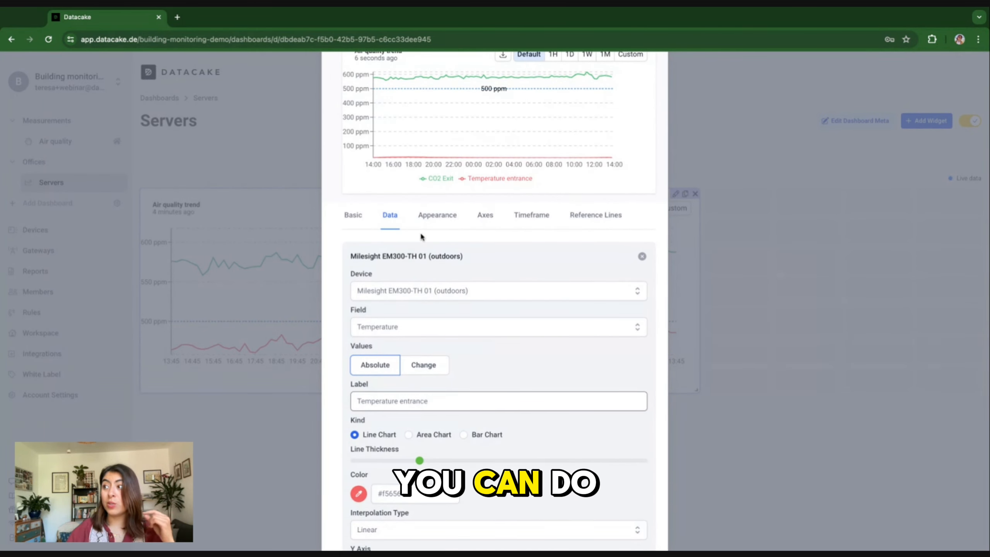
pyautogui.scroll(-6, 428, 264)
pyautogui.click(399, 387)
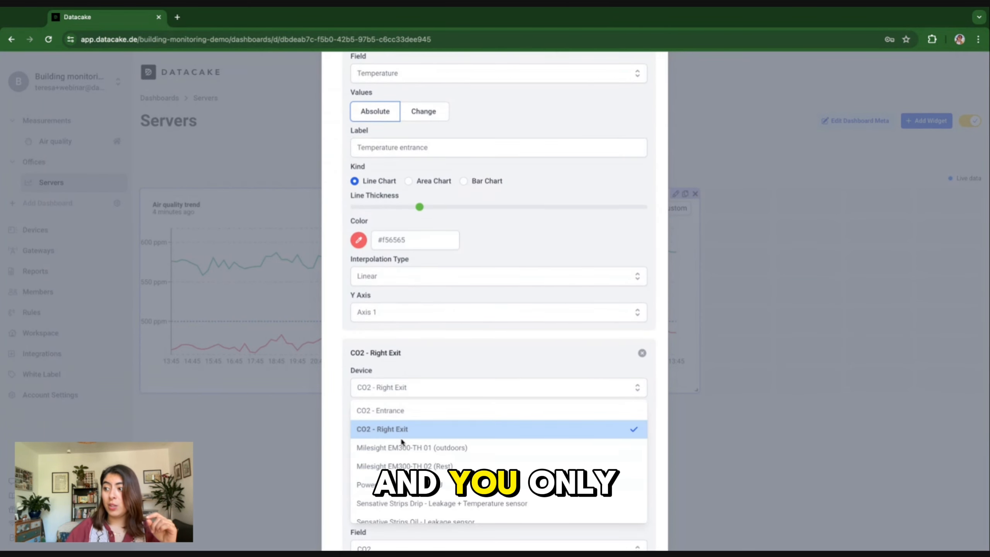
pyautogui.click(407, 466)
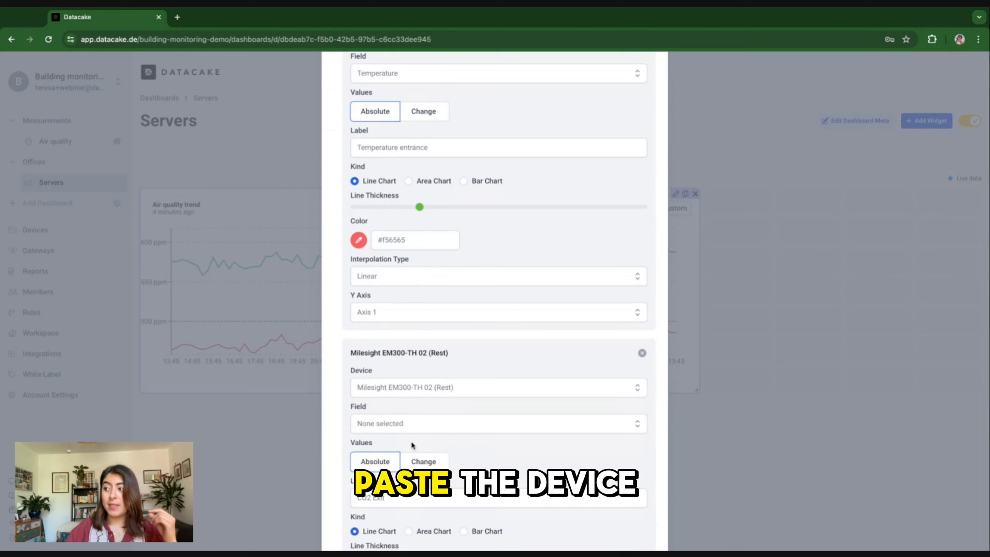
pyautogui.click(410, 431)
pyautogui.click(404, 451)
pyautogui.scroll(-4, 405, 451)
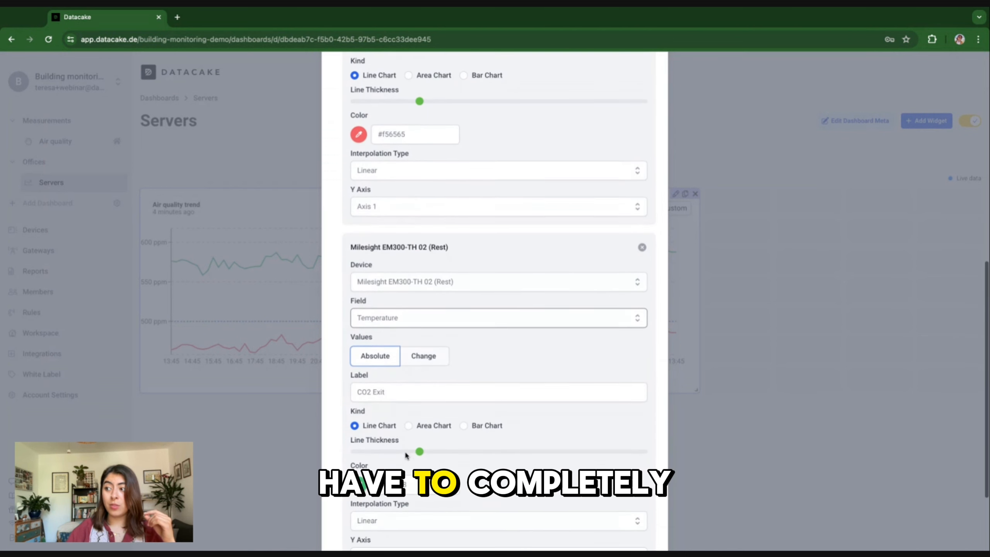
pyautogui.tripleClick(367, 396)
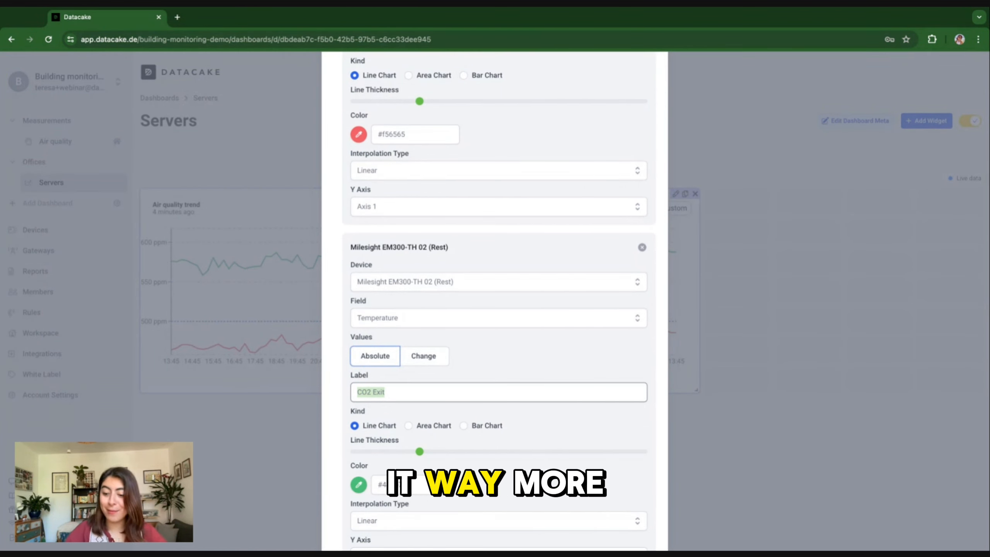
pyautogui.write('emperature')
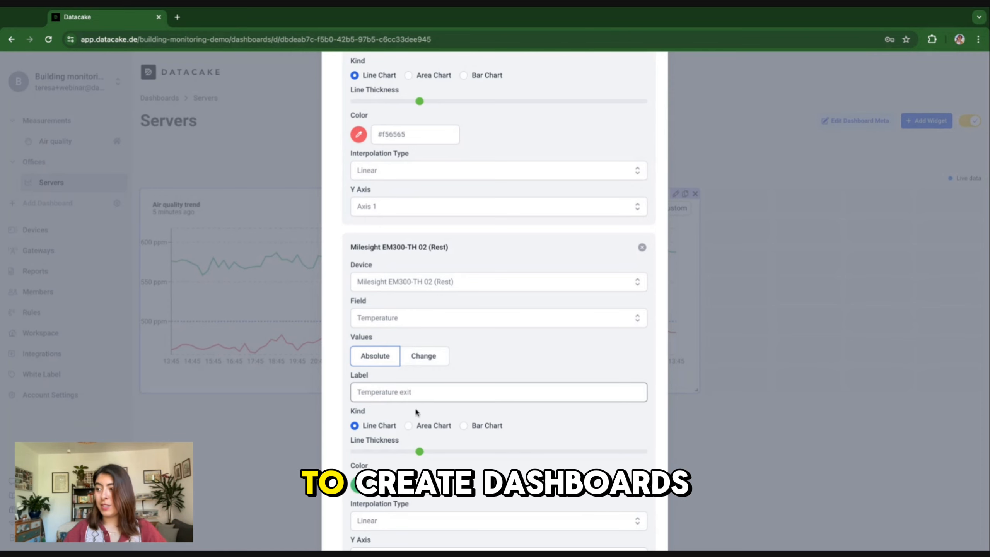
pyautogui.scroll(-3, 414, 439)
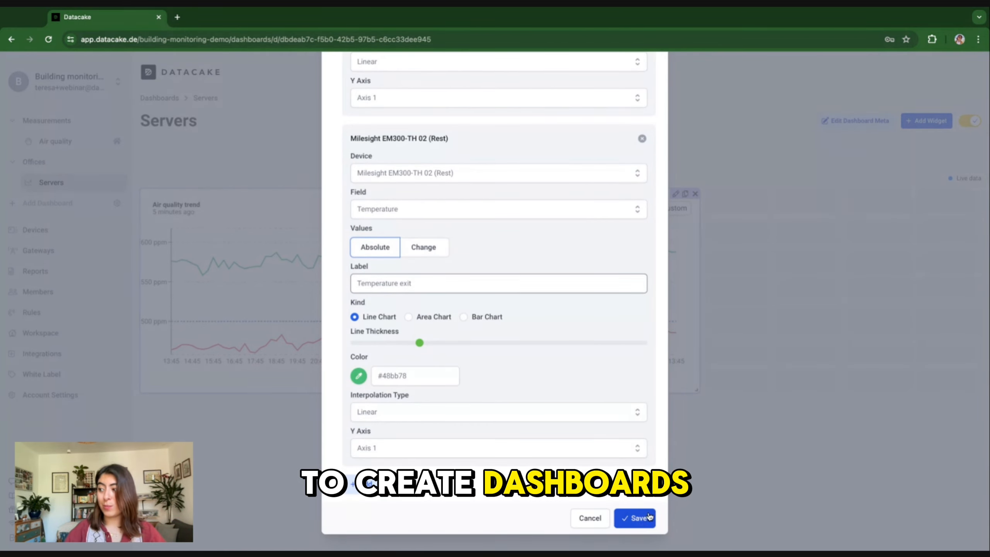
pyautogui.click(628, 517)
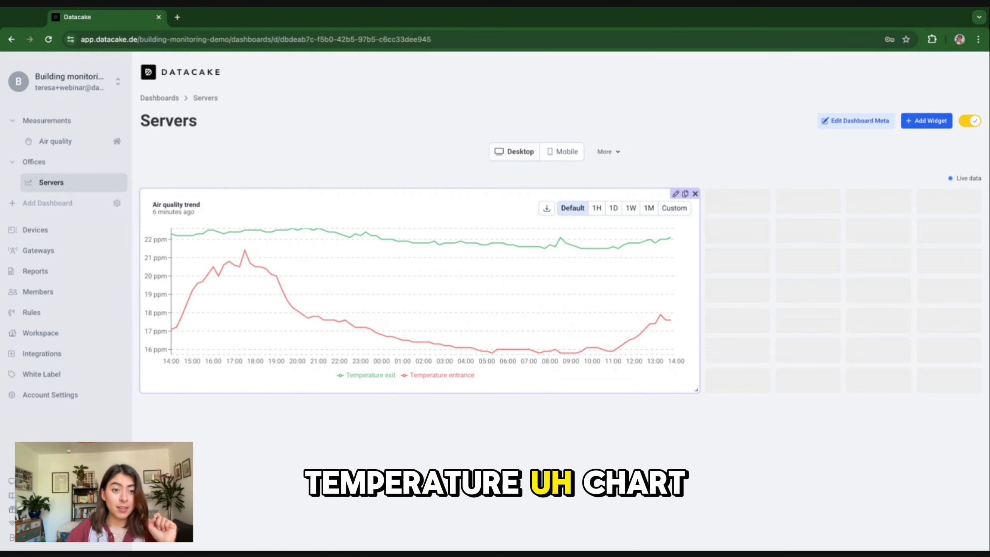
# Step: Change the chart's axis unit from ppm to °C
pyautogui.click(676, 194)
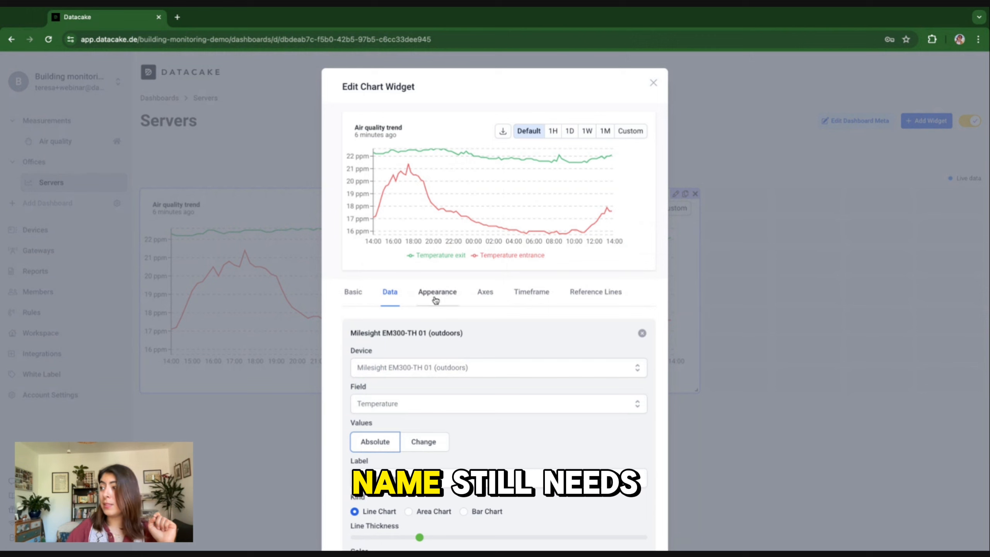
pyautogui.click(487, 296)
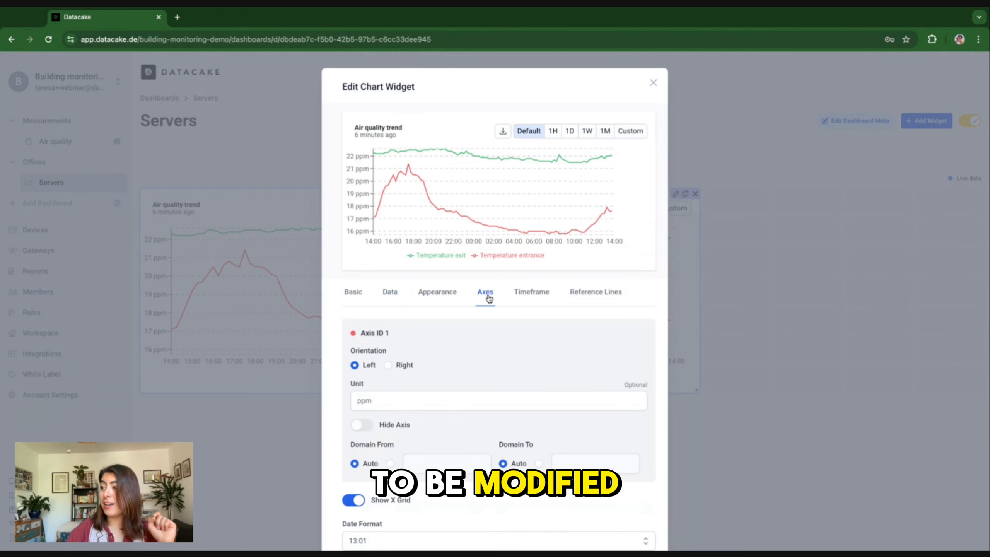
pyautogui.doubleClick(380, 399)
pyautogui.write('°C')
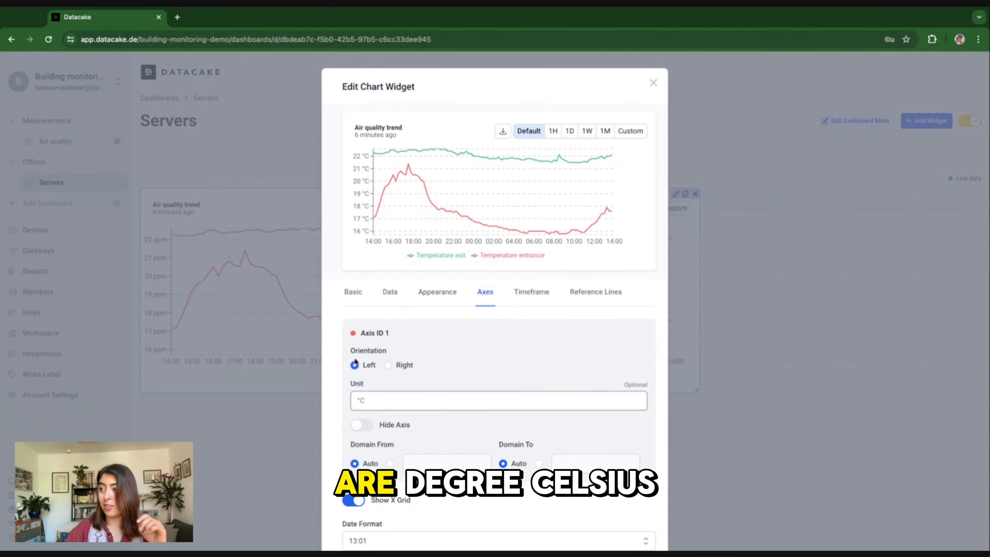
# Step: Retitle the chart 'Temperature trend', save it, and leave dashboard edit mode
pyautogui.click(353, 291)
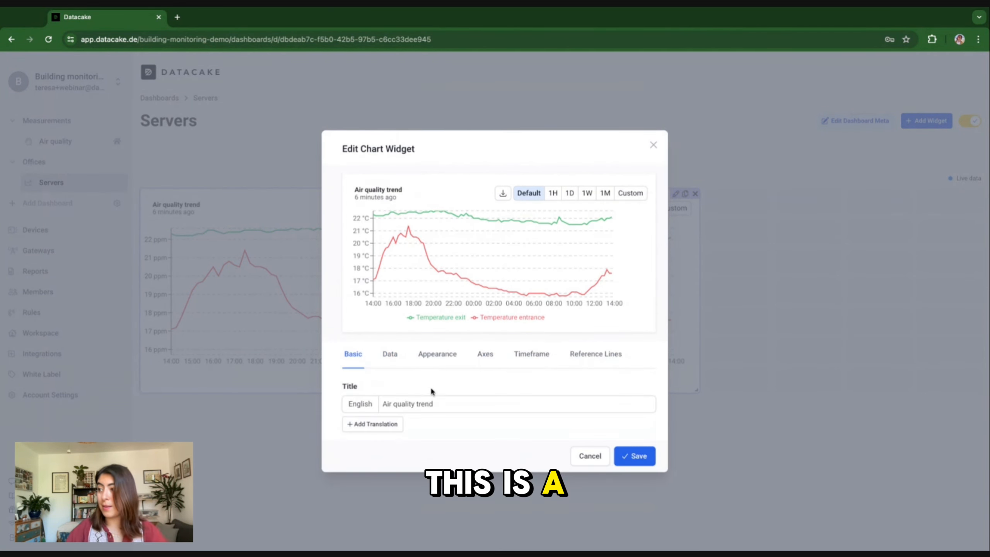
pyautogui.click(417, 406)
pyautogui.hotkey('shift', 'Home')
pyautogui.write('Temper')
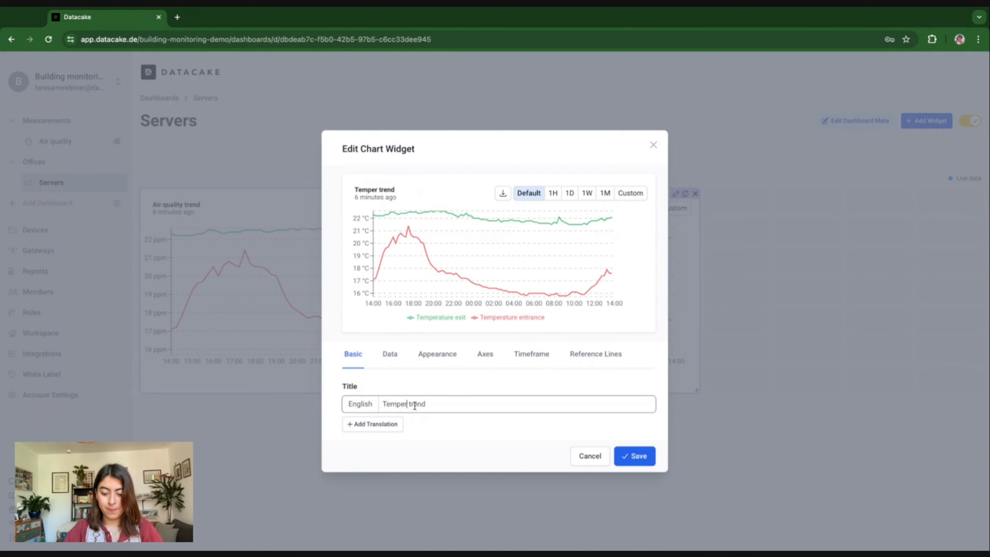
pyautogui.click(634, 455)
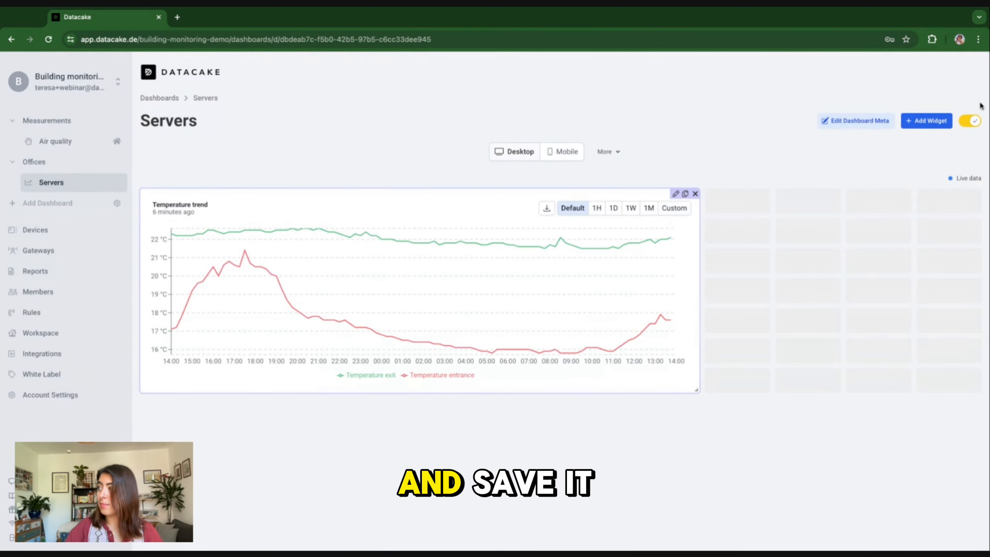
pyautogui.click(970, 122)
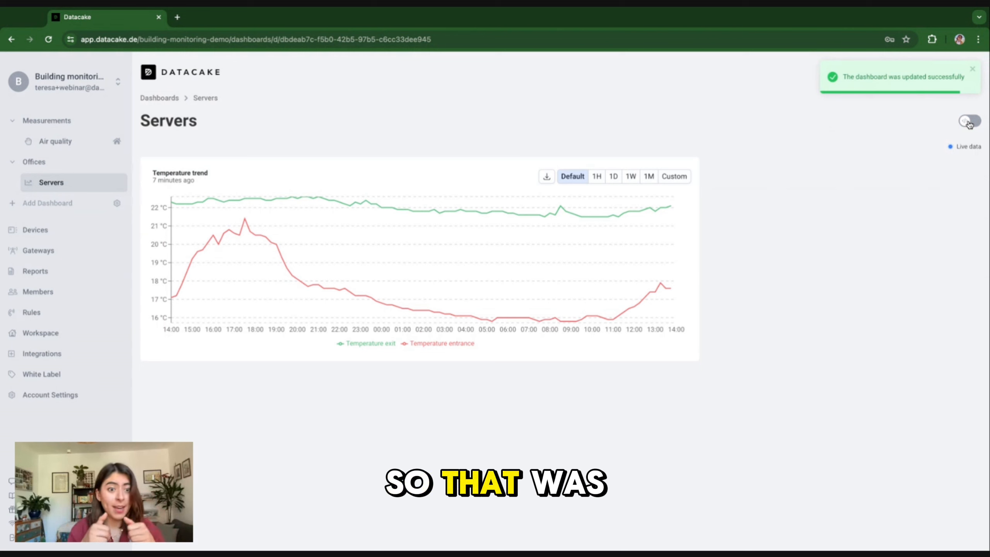